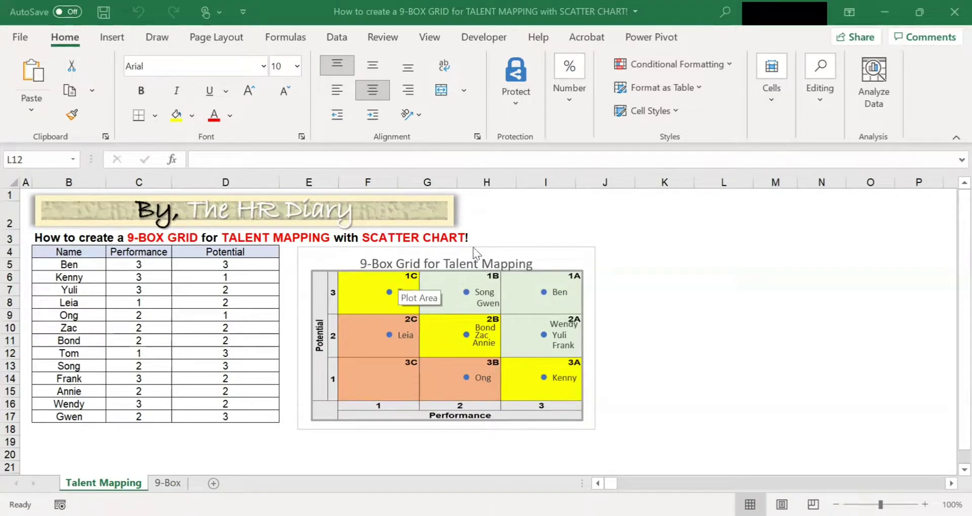
- Move the finished 9-box chart away from the data table so that it sits over columns K to O
key(Escape)
drag(747, 256, 791, 243)
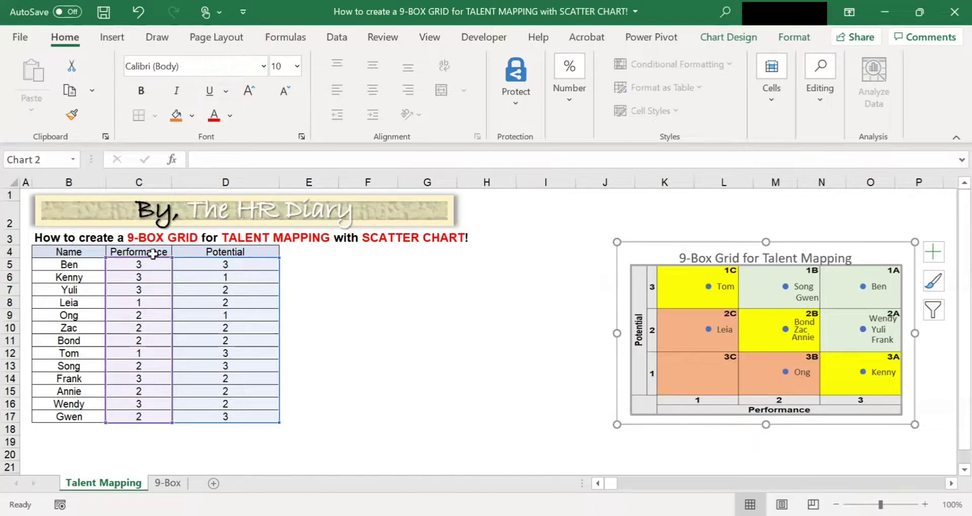
- Insert a marker-only scatter chart from the Performance and Potential columns, including headers, in C4:D17
click(144, 248)
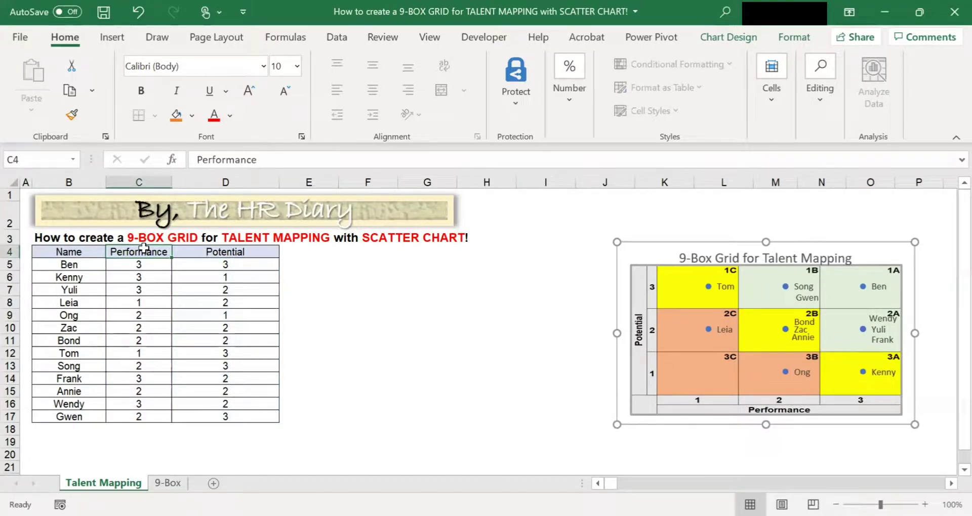
drag(143, 248, 252, 416)
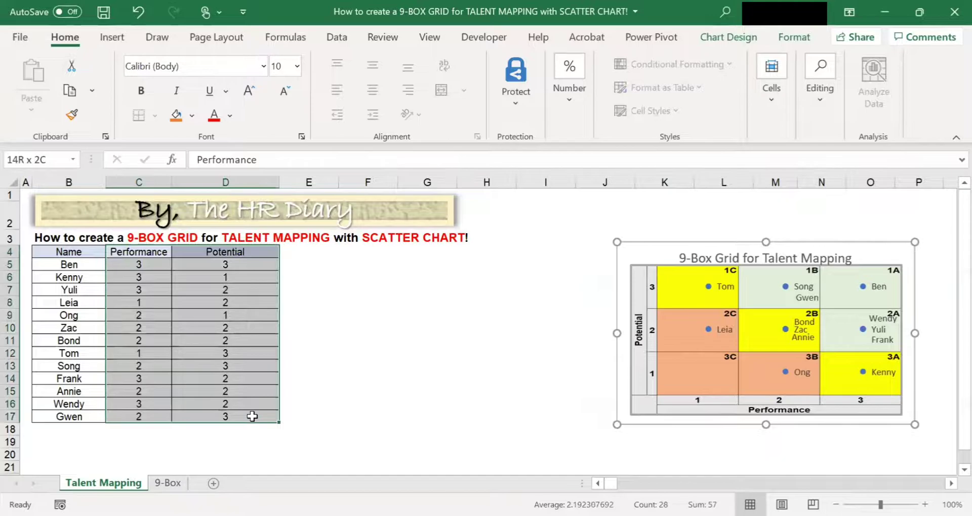
click(117, 40)
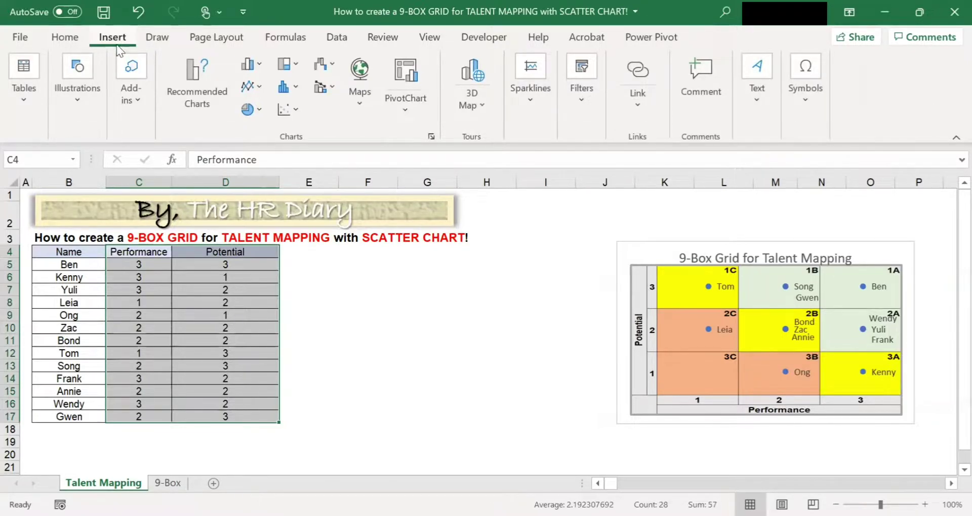
click(290, 112)
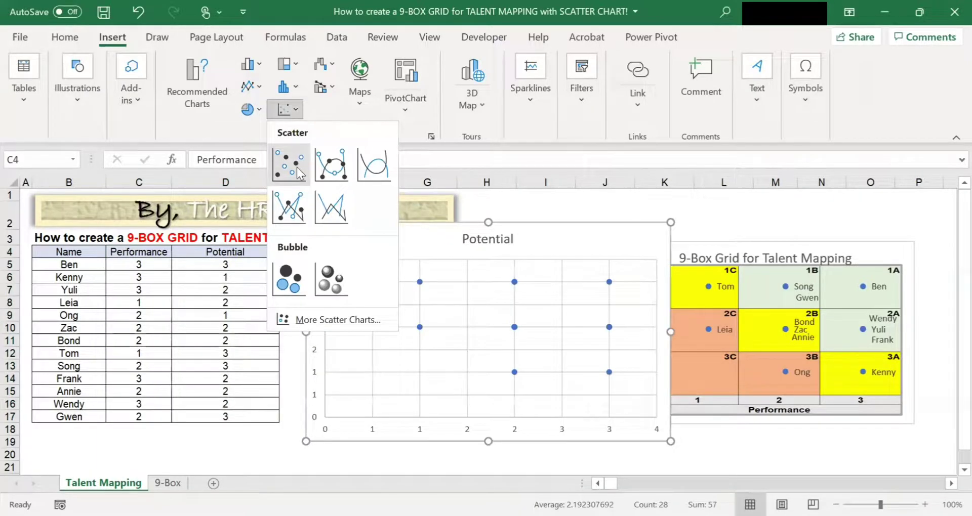
click(299, 174)
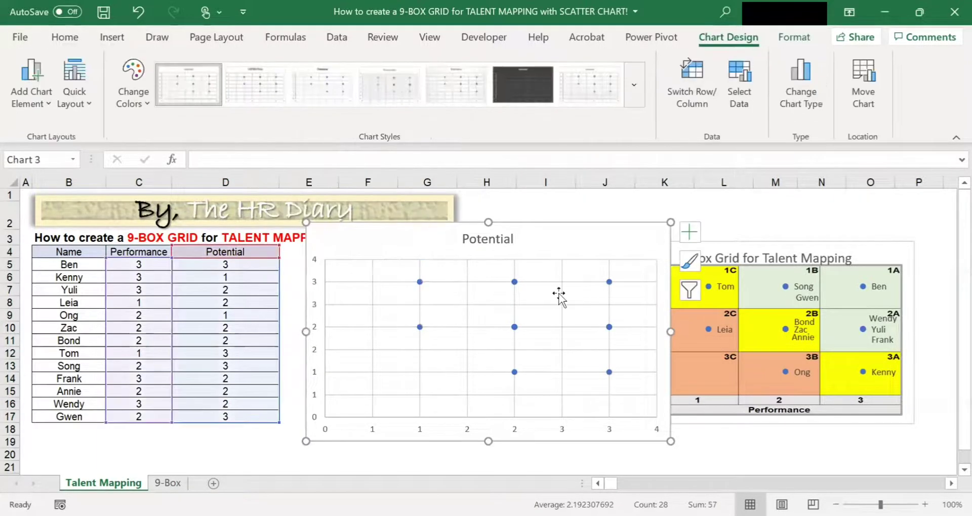
- Edit the new chart's Potential series and set its X values to the Performance scores in C5:C17
right_click(540, 343)
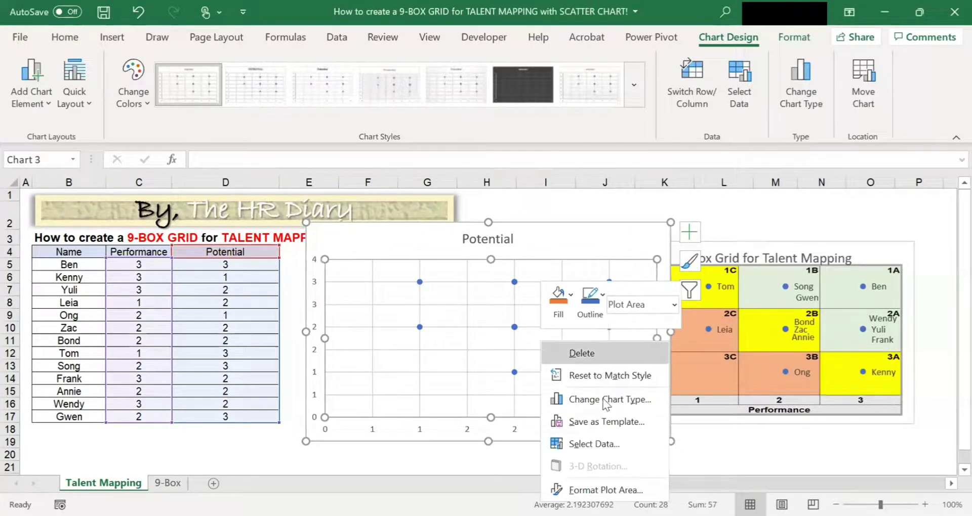
click(614, 441)
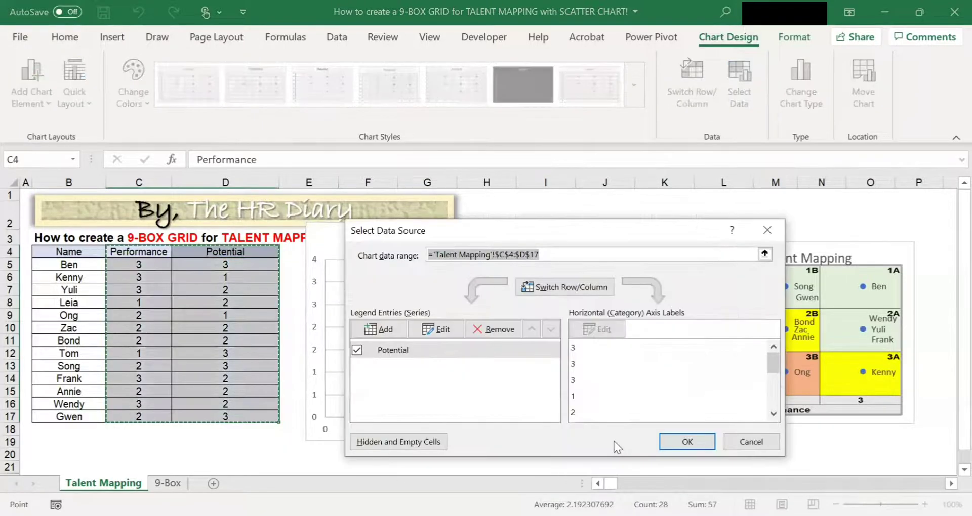
click(447, 327)
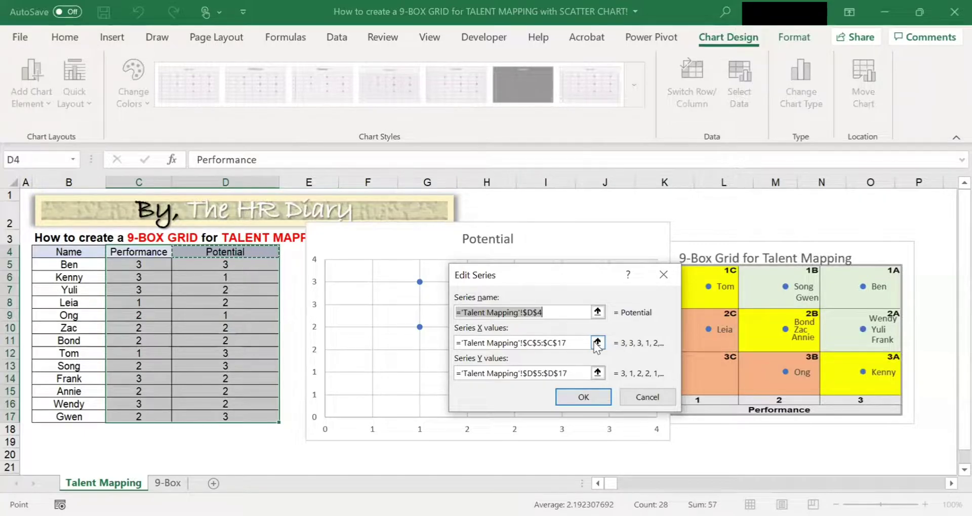
key(Tab)
click(597, 342)
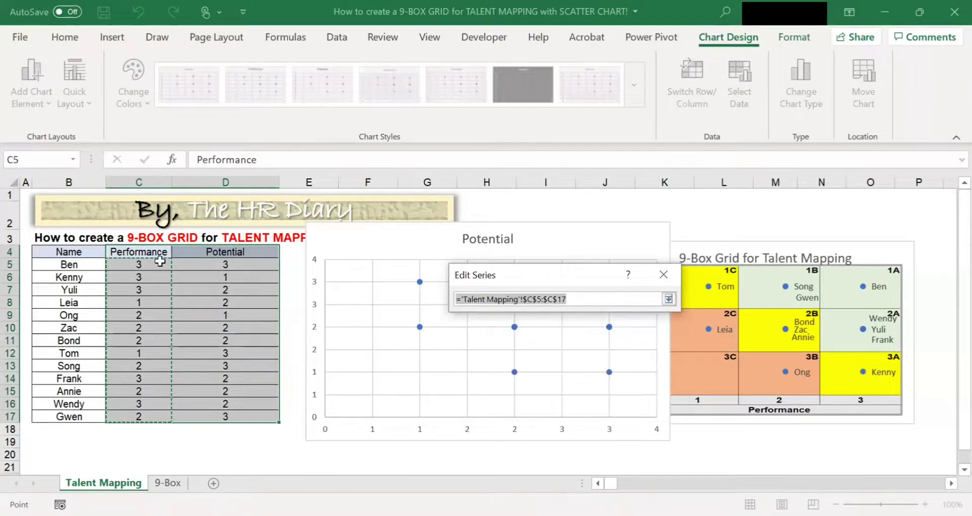
drag(152, 263, 159, 420)
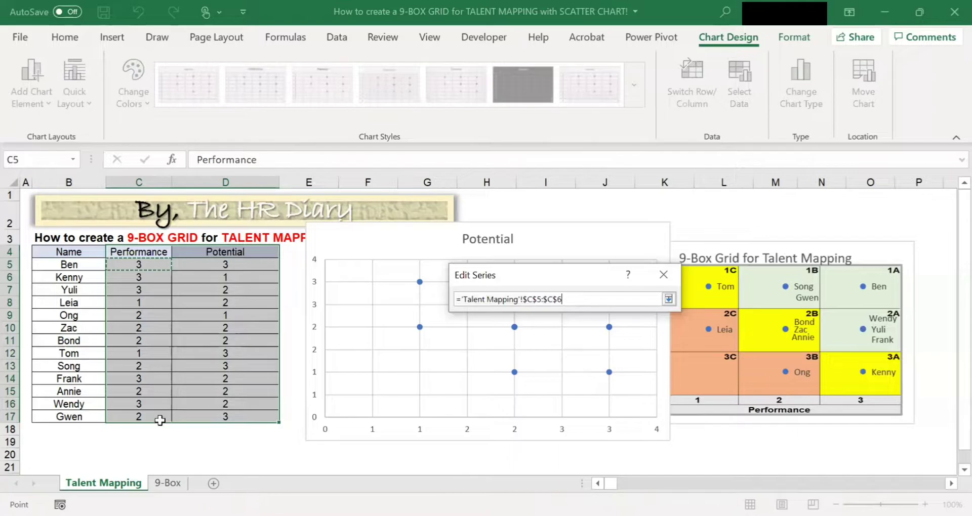
click(668, 299)
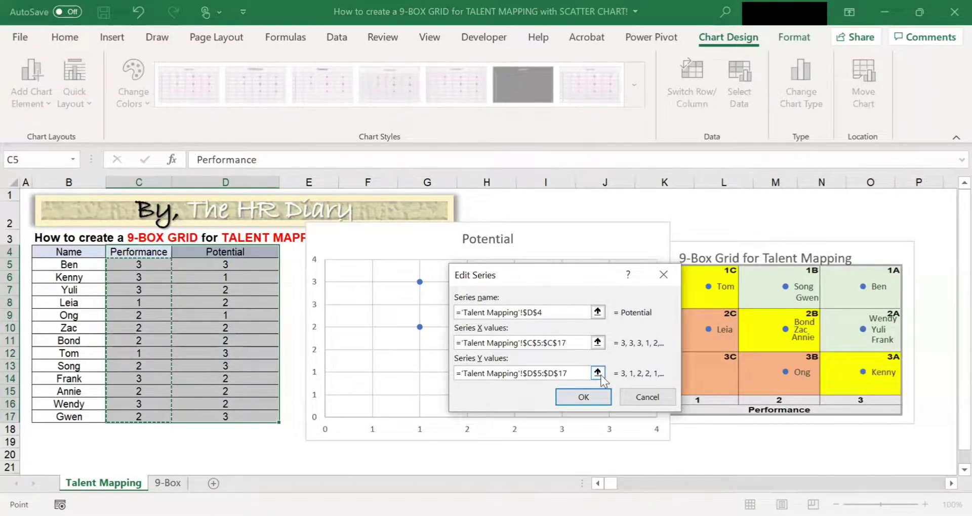
- Set the series' Y values to the Potential scores in D5:D17
key(Tab)
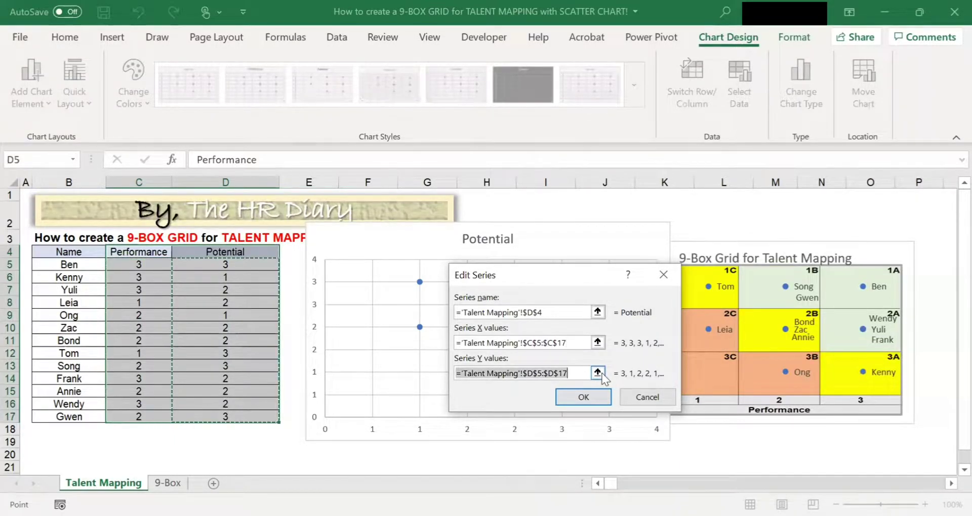
click(597, 372)
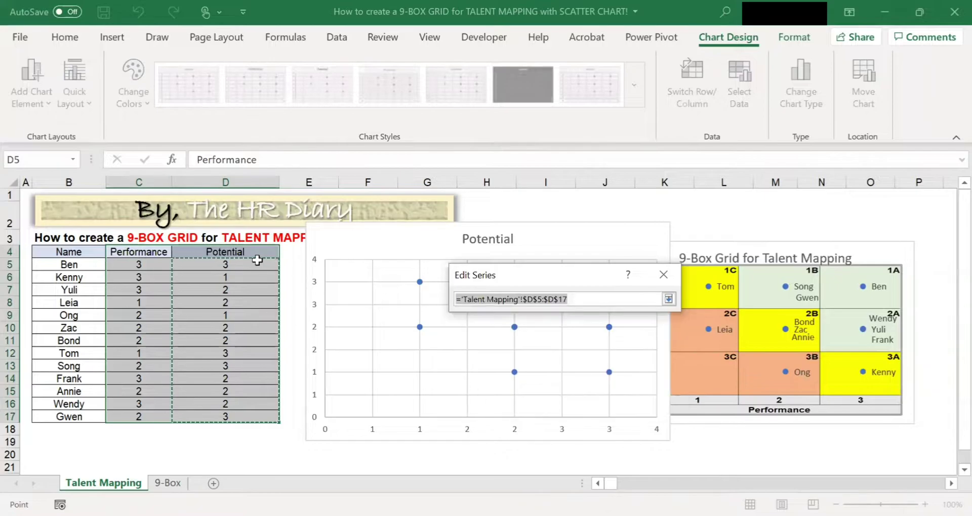
drag(256, 263, 257, 273)
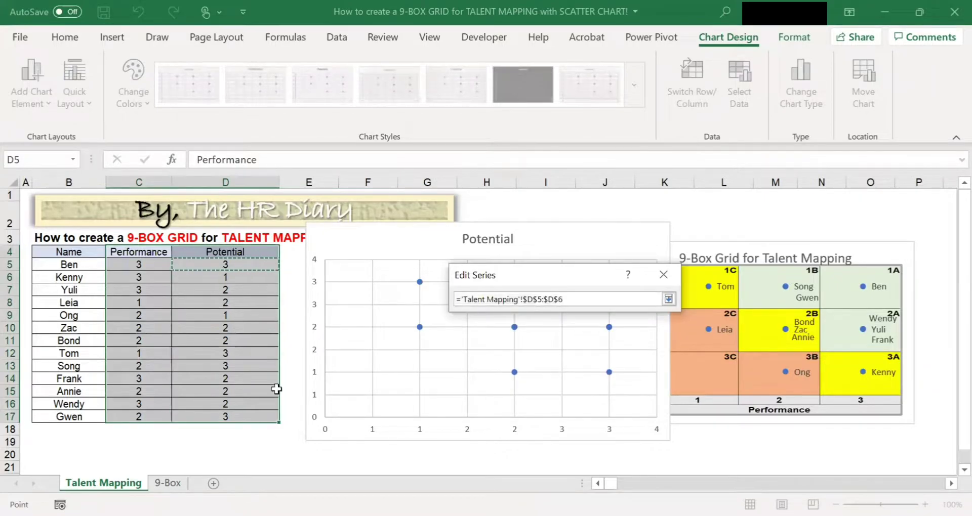
drag(277, 389, 273, 416)
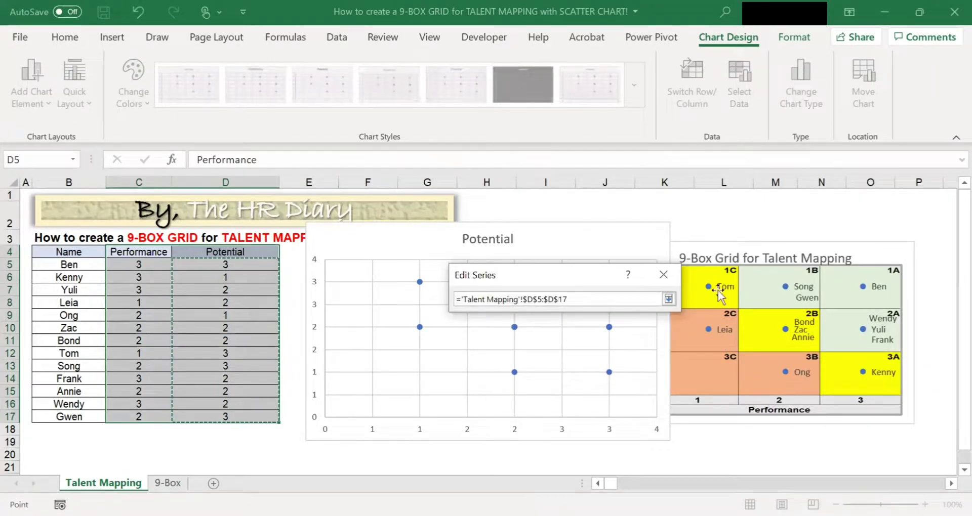
click(669, 299)
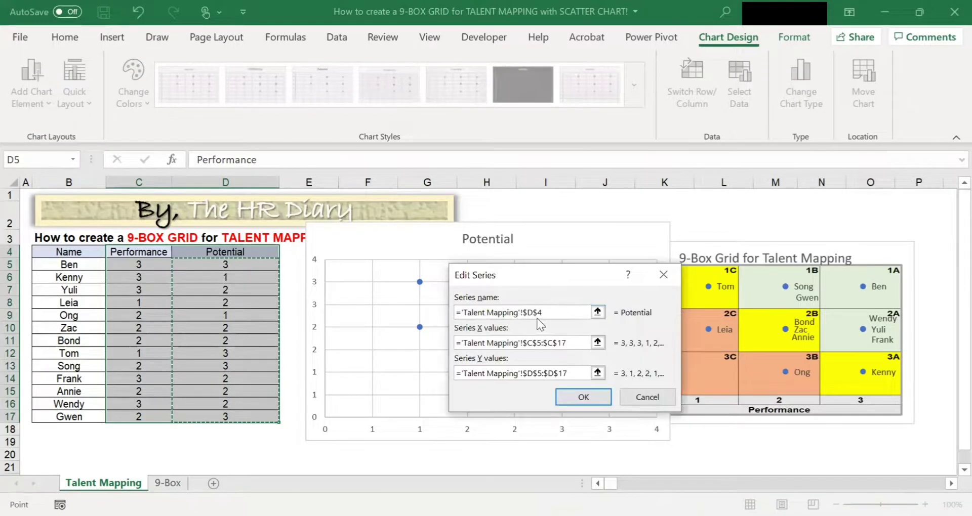
- Name the series "9-Box Grid for Talent Mapping" and apply the data source changes to the chart
click(563, 314)
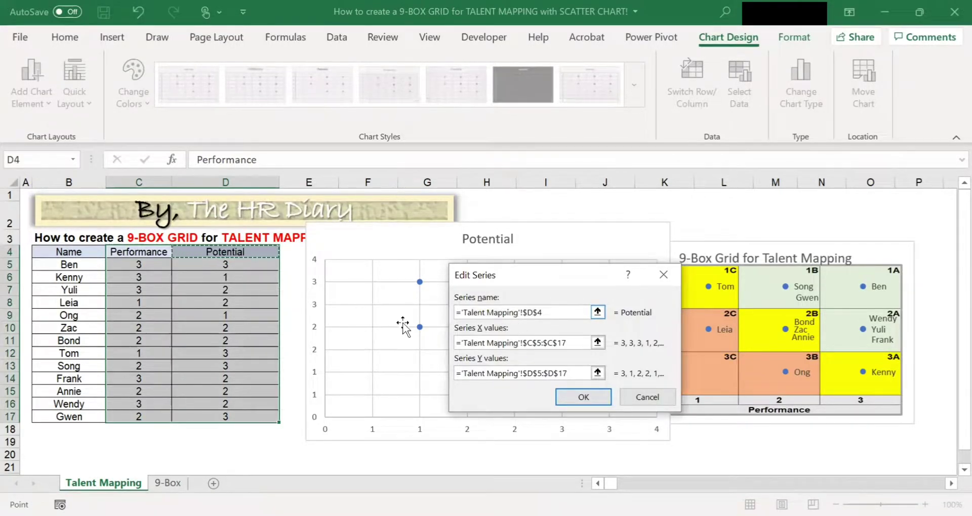
drag(562, 311, 412, 303)
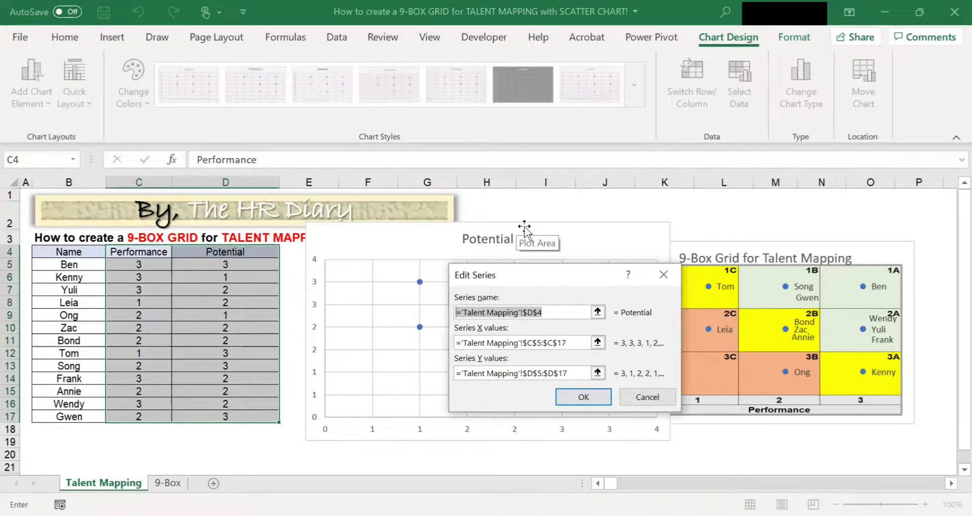
key(BackSpace)
text(9)
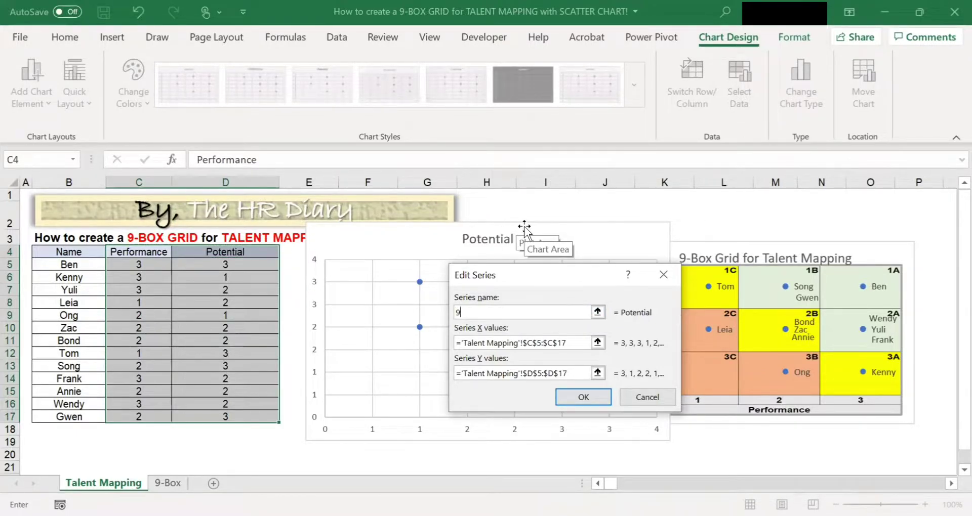
text(-Box Grid for Tal)
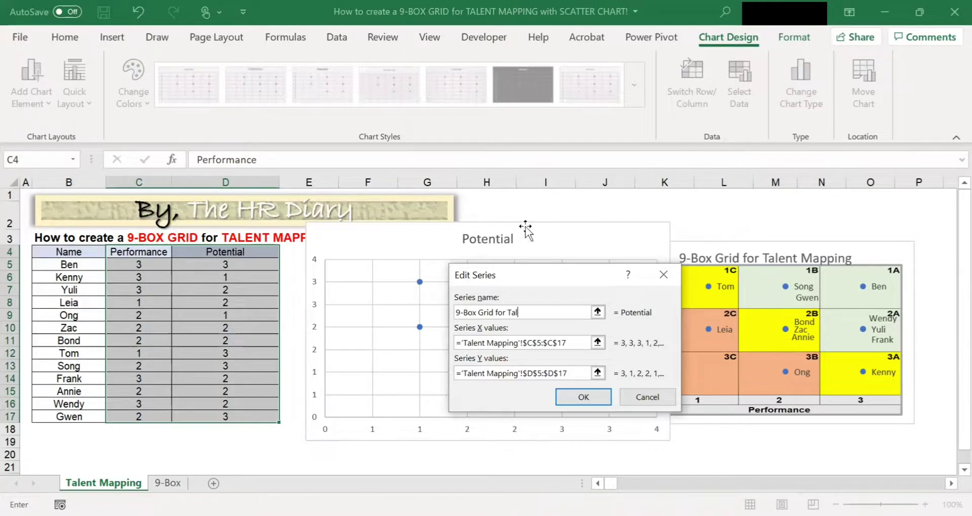
text(ent Mapping)
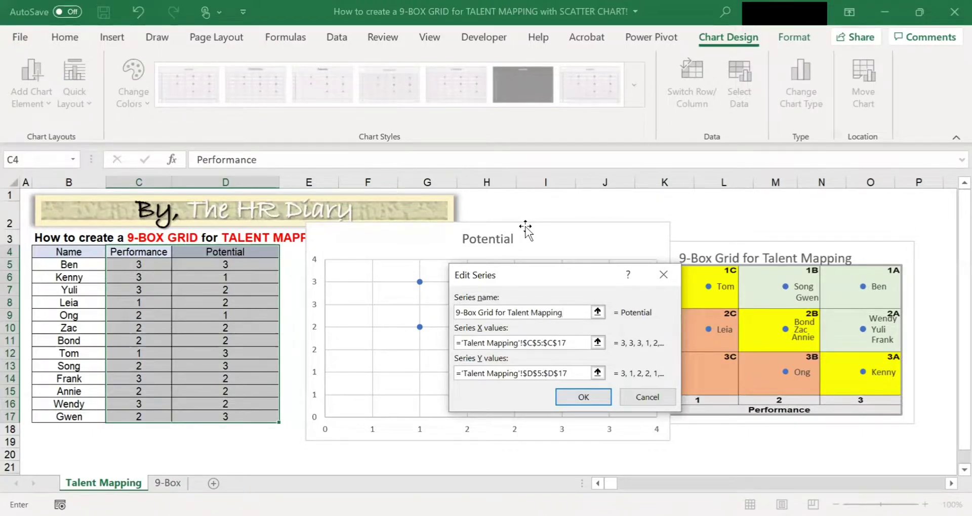
click(585, 397)
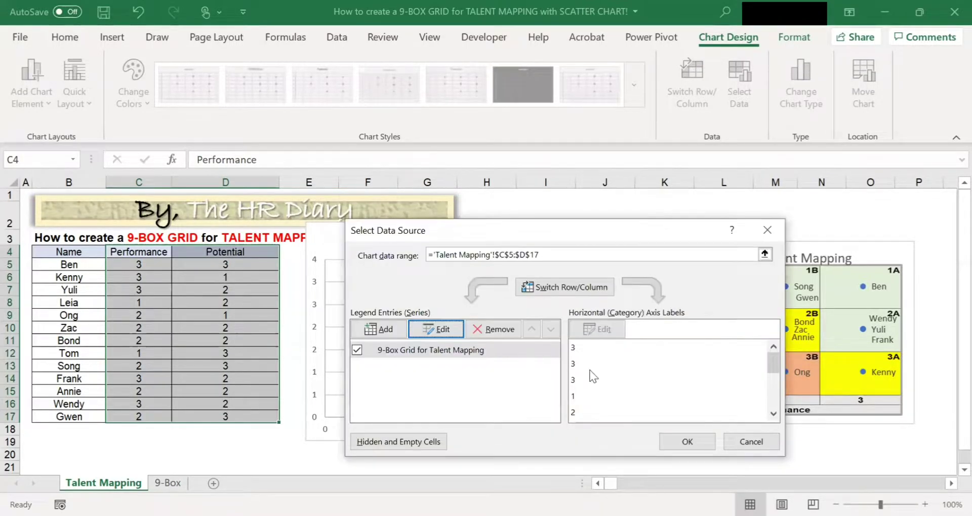
click(662, 436)
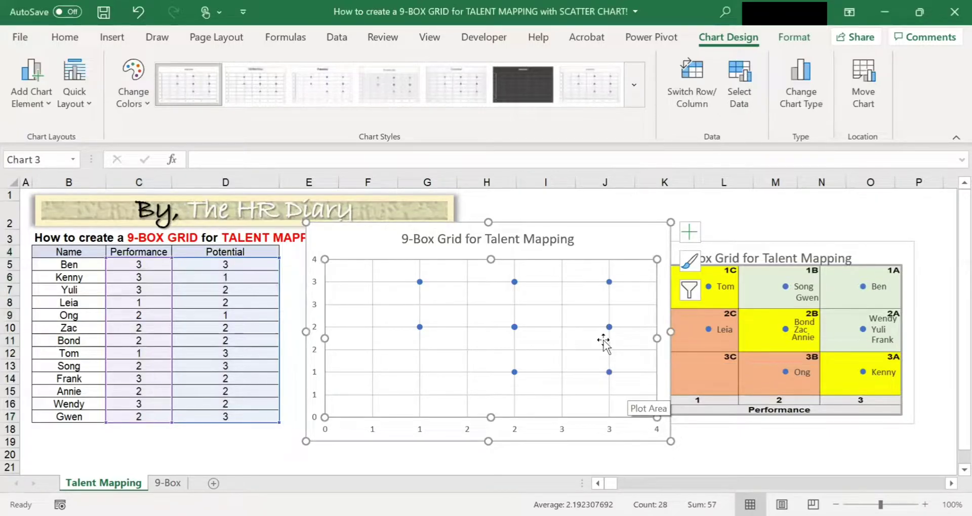
- Remove the gridlines from the new scatter chart
click(691, 232)
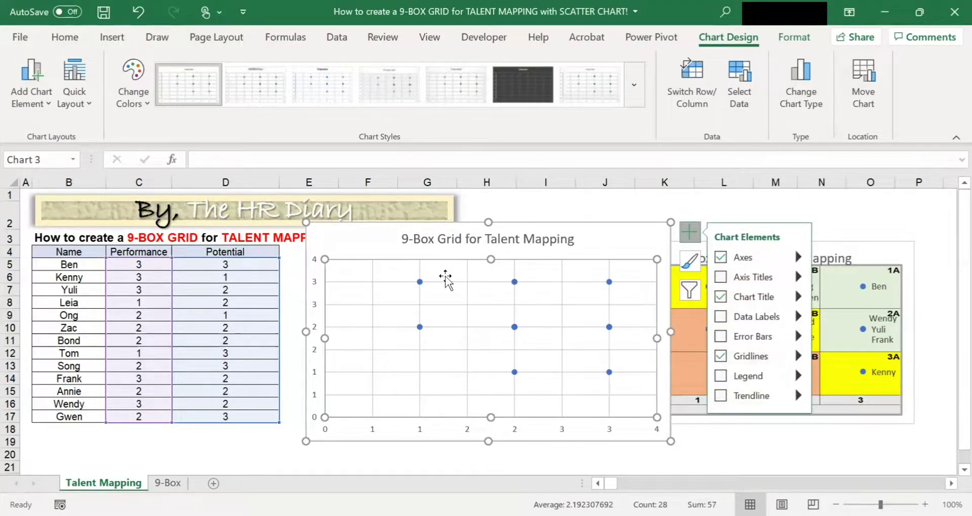
click(725, 361)
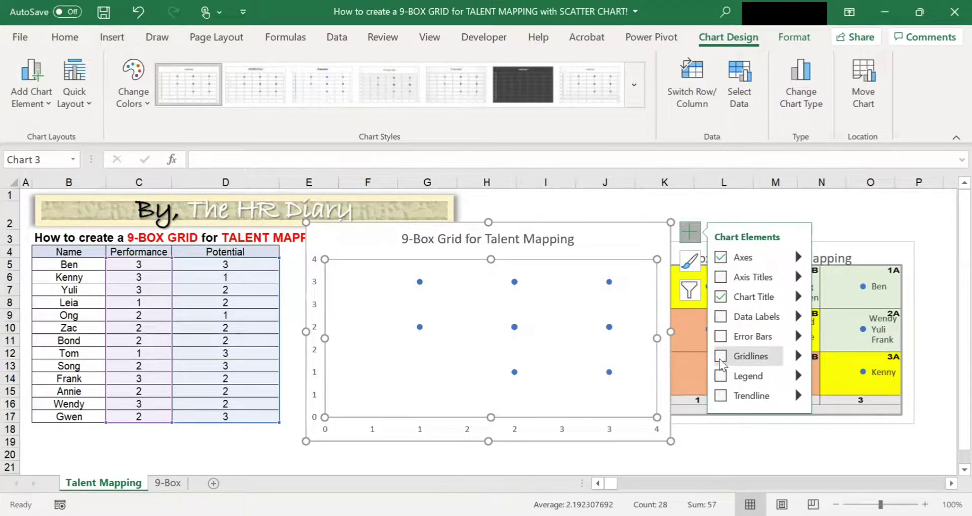
click(620, 238)
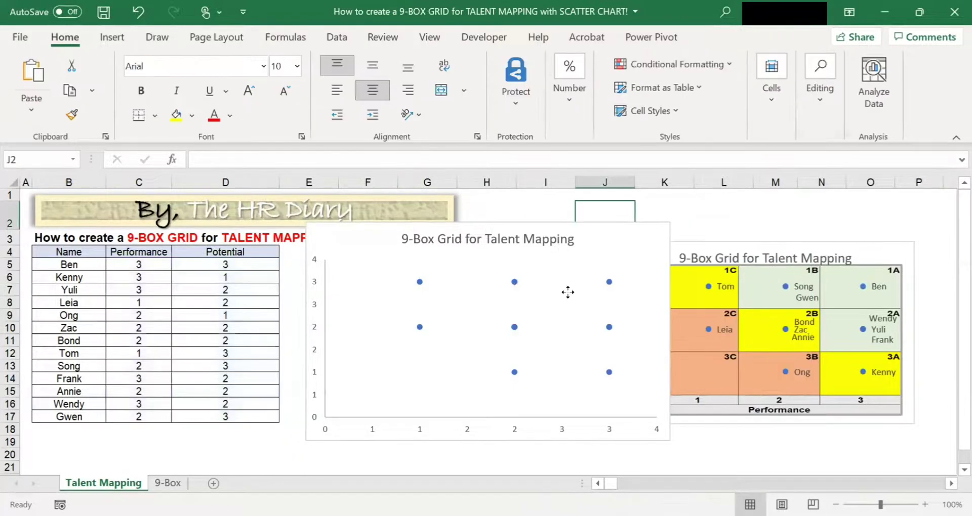
- Format the new chart's plot area with a solid border line in the grey theme colour
click(569, 296)
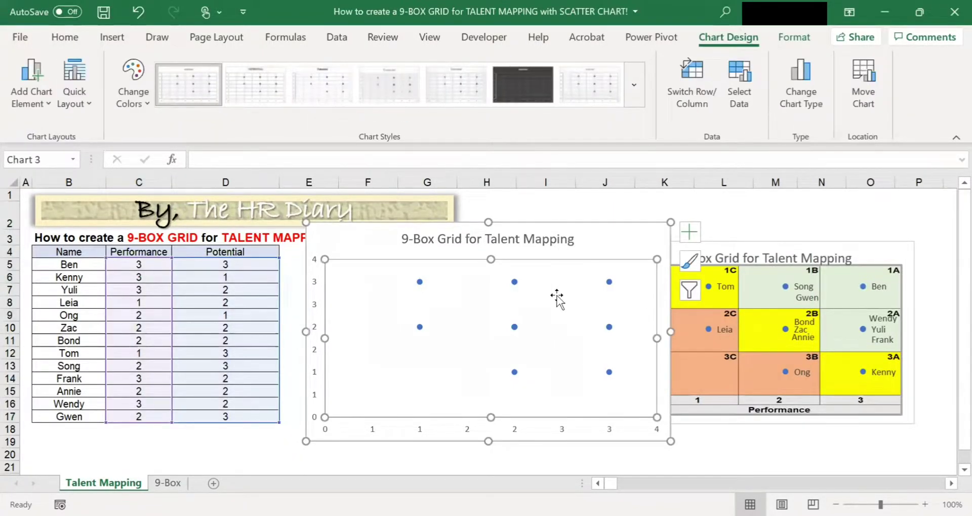
right_click(556, 304)
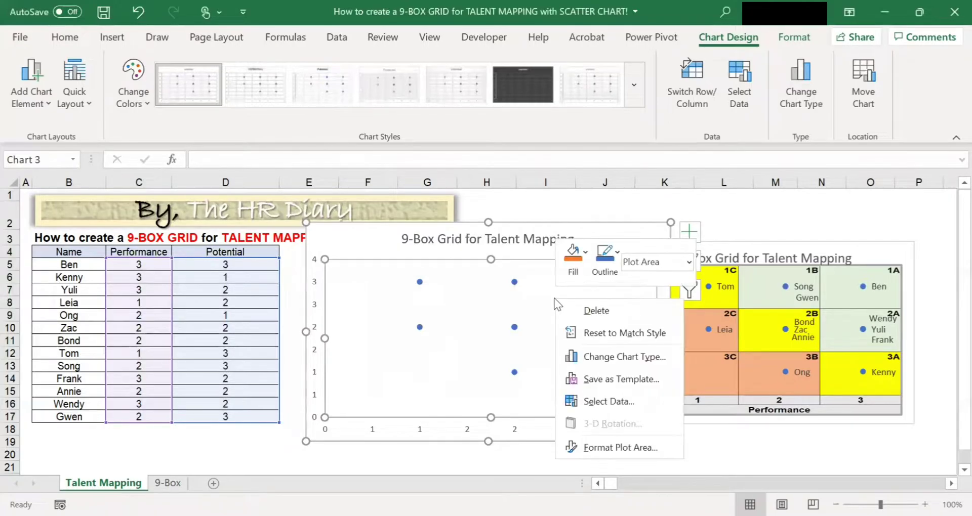
click(615, 448)
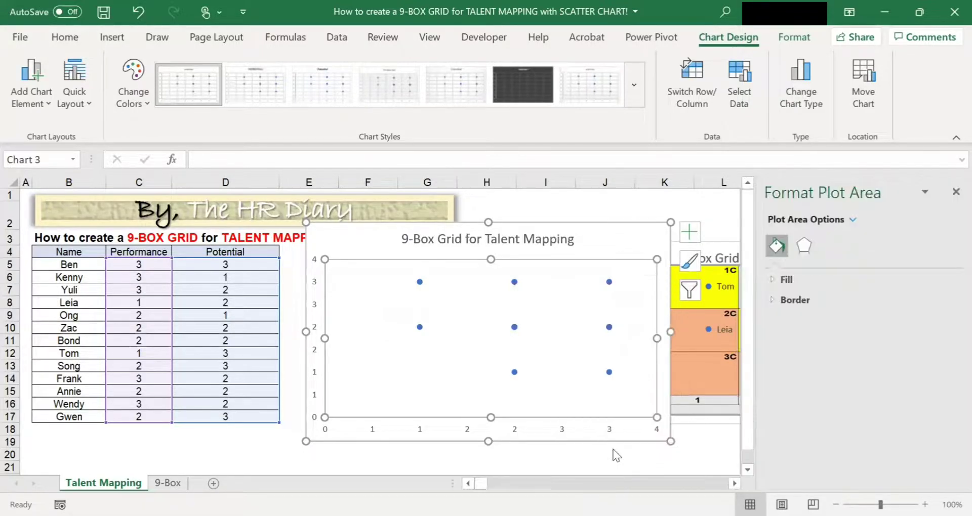
click(772, 282)
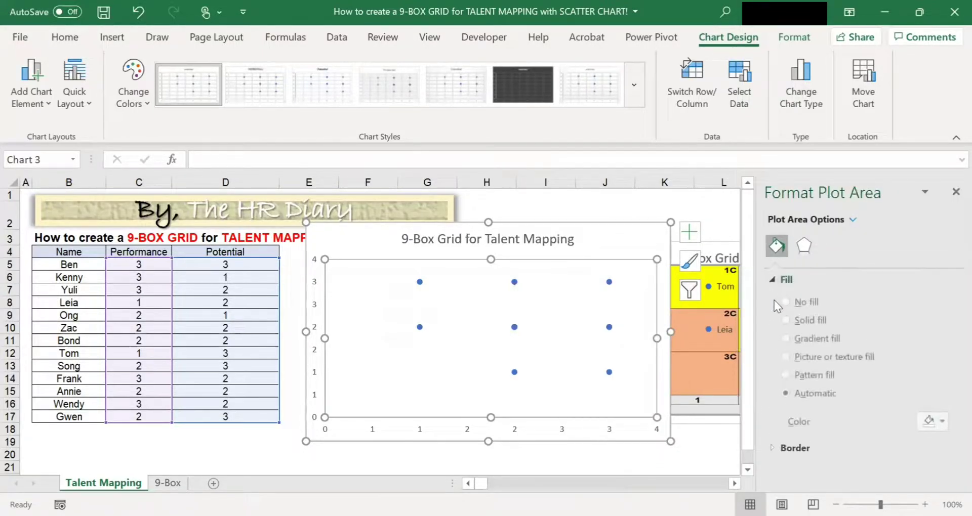
click(780, 282)
click(774, 299)
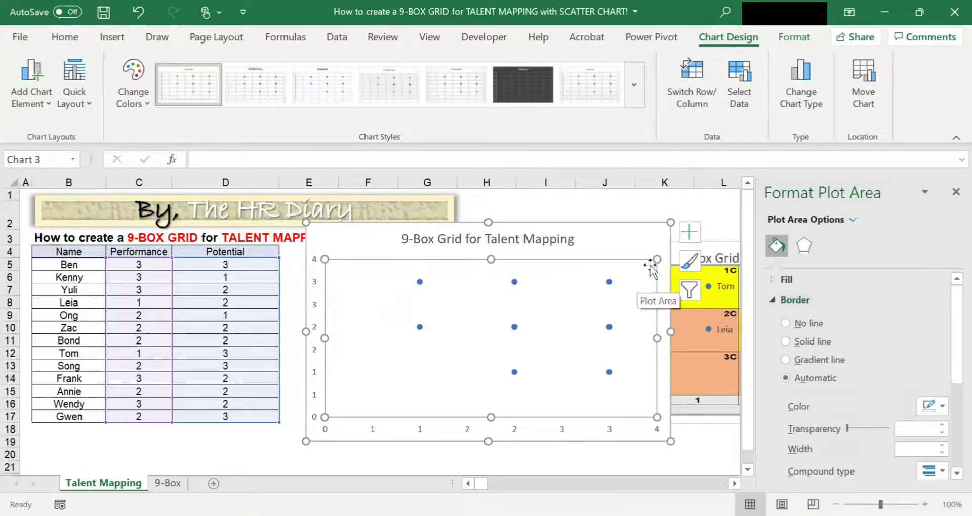
click(787, 341)
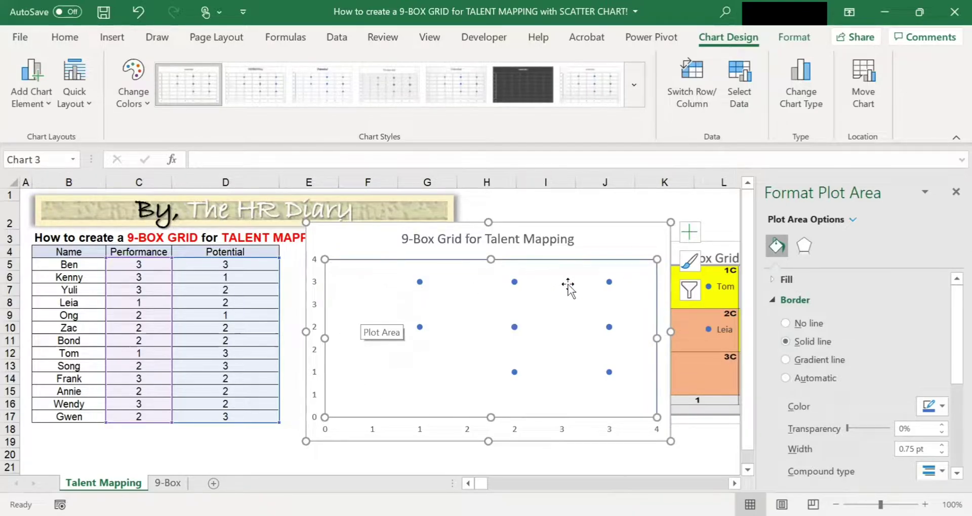
click(942, 406)
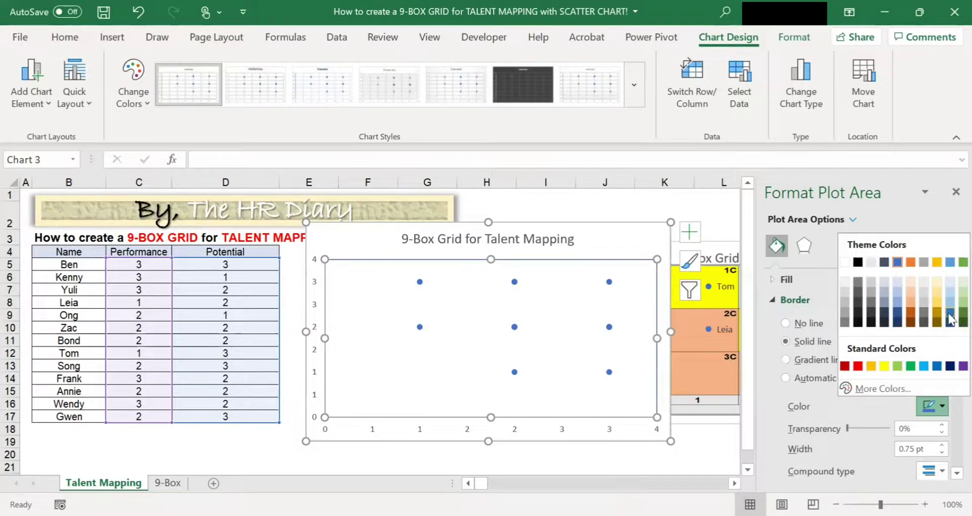
click(924, 263)
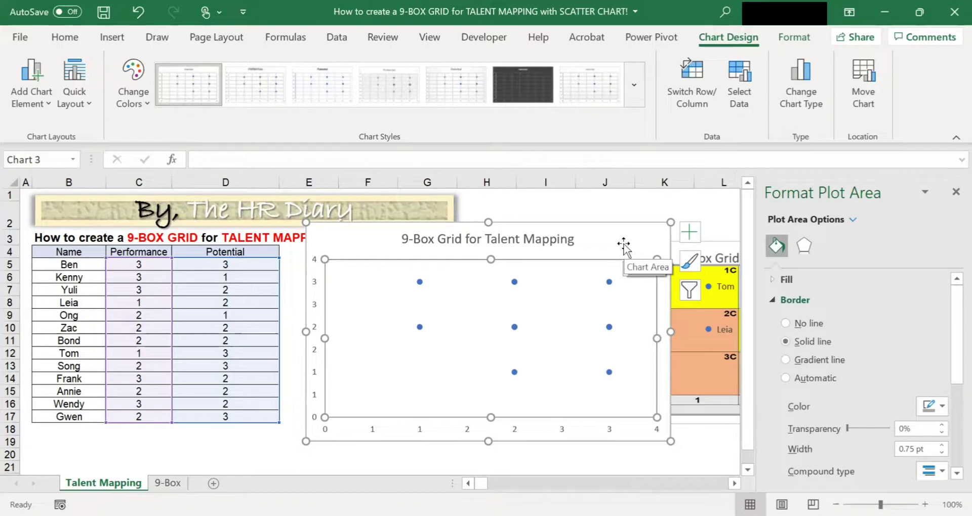
- Add data labels to the points of the new scatter chart and open their detailed formatting options
click(623, 244)
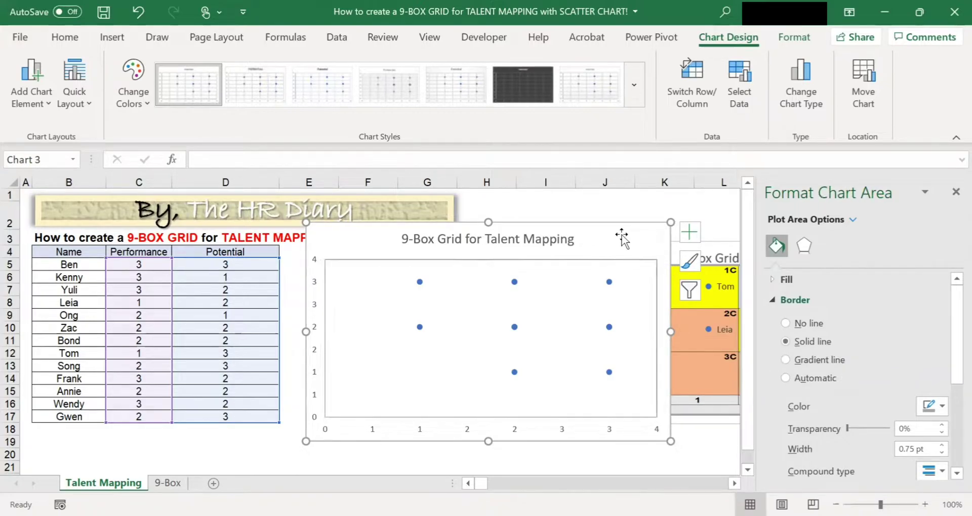
click(628, 210)
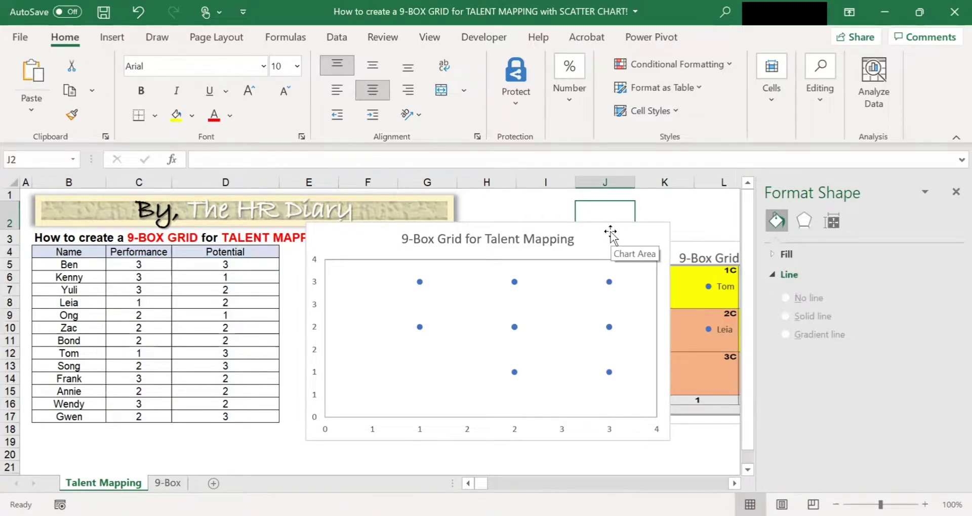
click(611, 233)
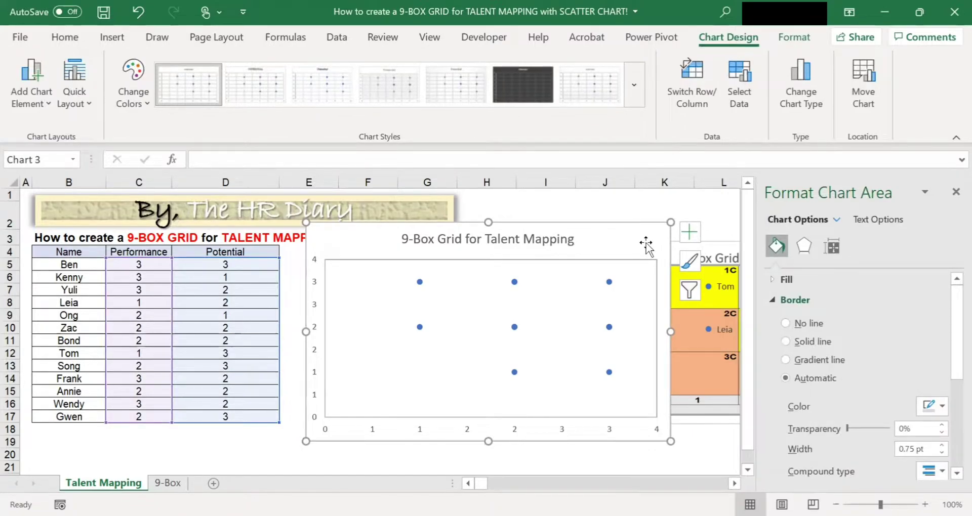
click(691, 233)
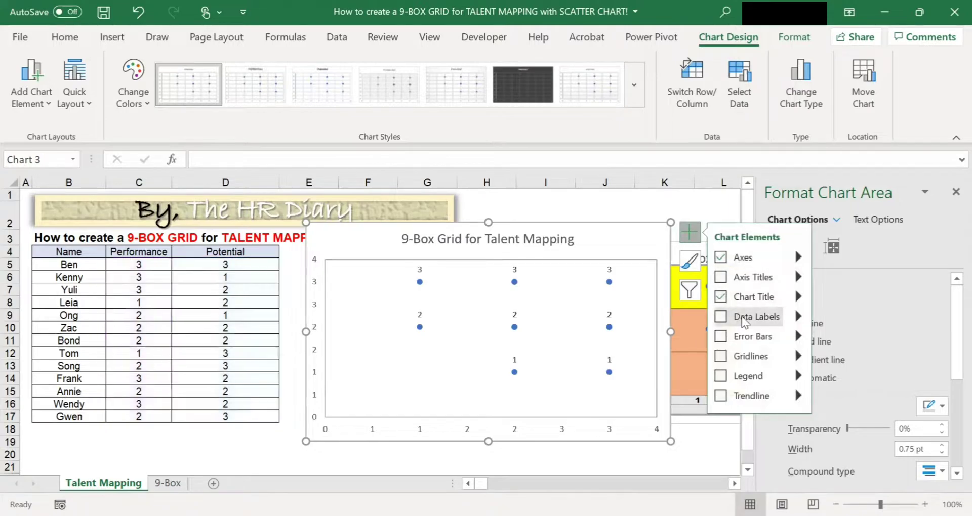
click(798, 318)
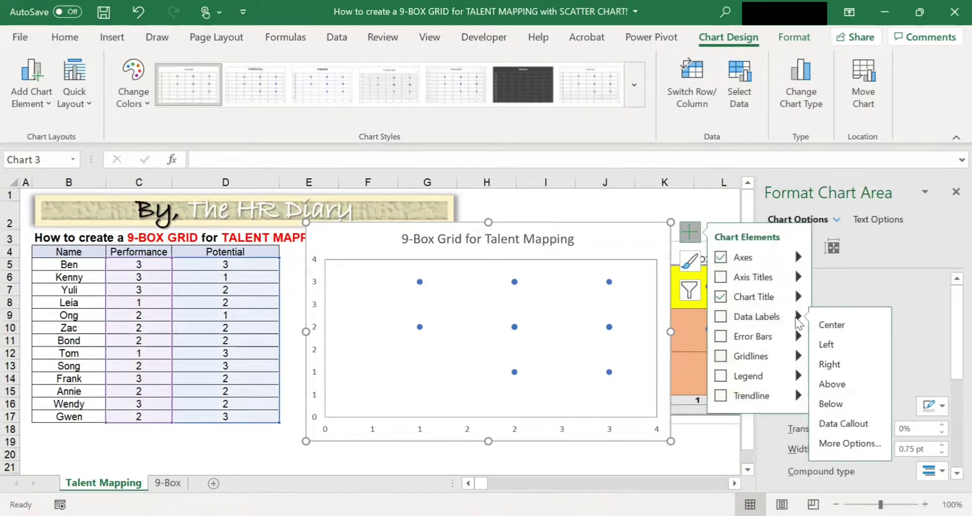
click(843, 444)
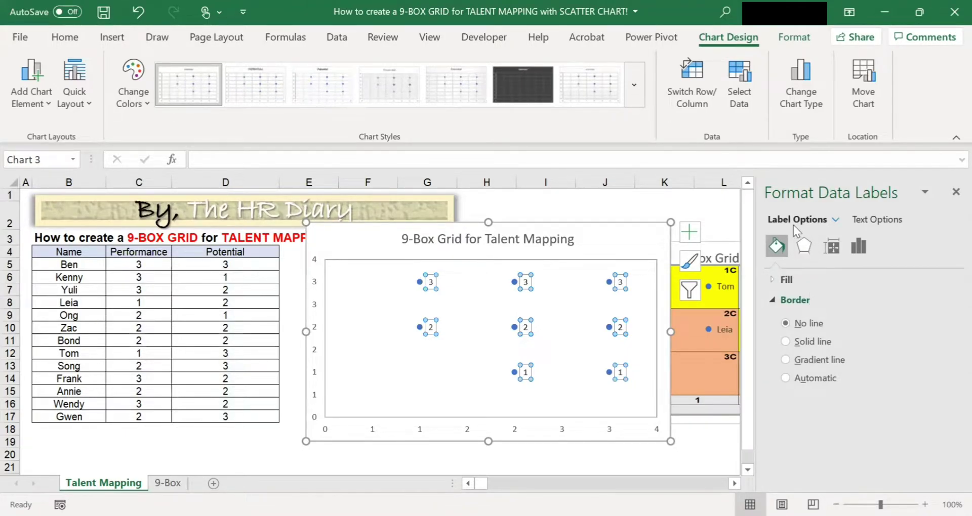
- Remove the Y value from the contents of the new chart's data labels
click(861, 251)
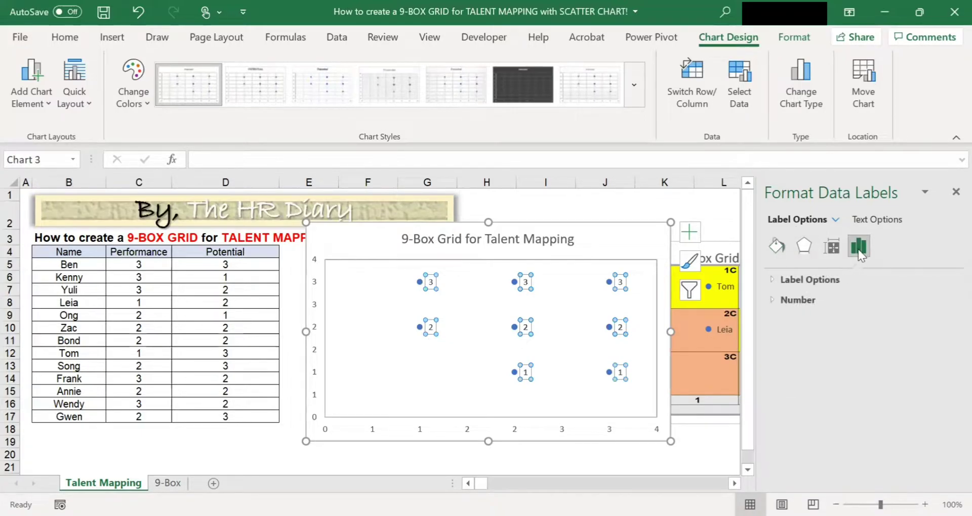
click(772, 281)
click(773, 281)
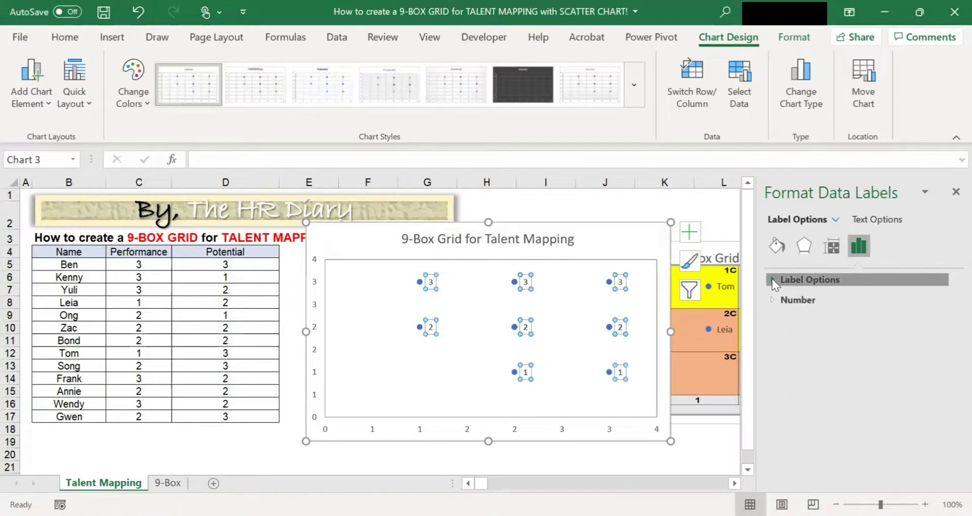
click(773, 280)
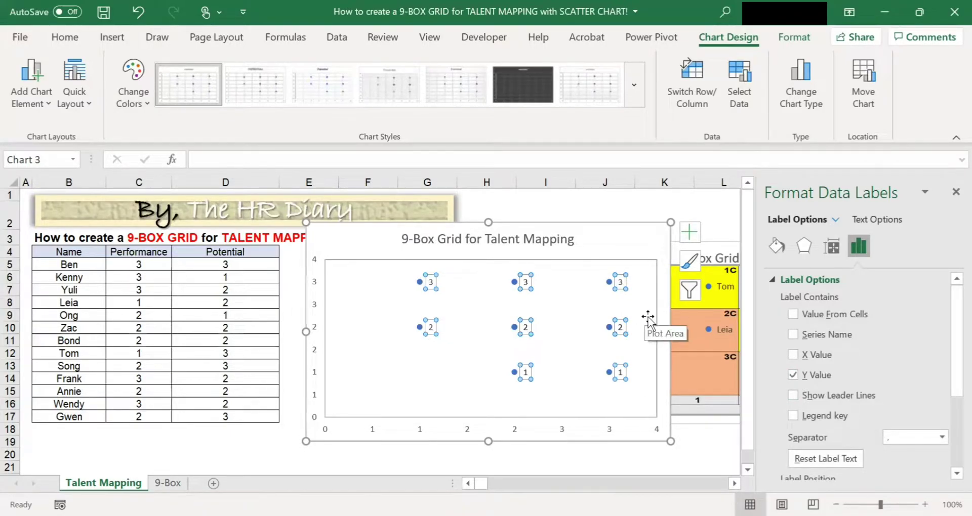
click(792, 376)
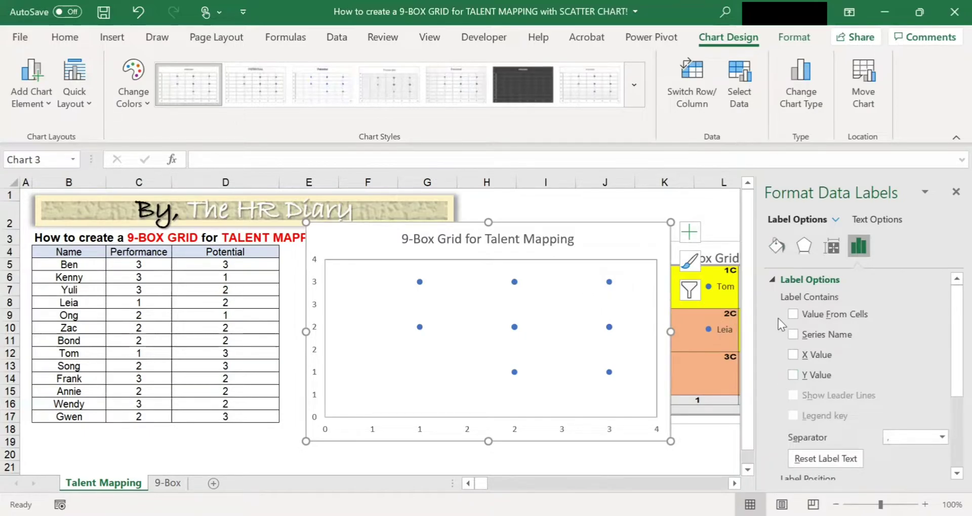
- Label the chart's data points with the employee names from cells B5:B17 on the Talent Mapping sheet
click(799, 321)
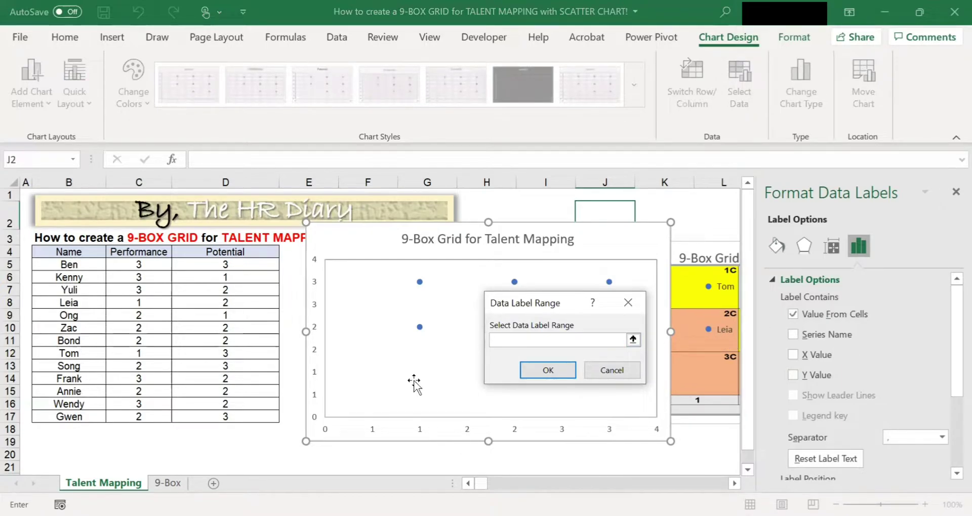
click(632, 340)
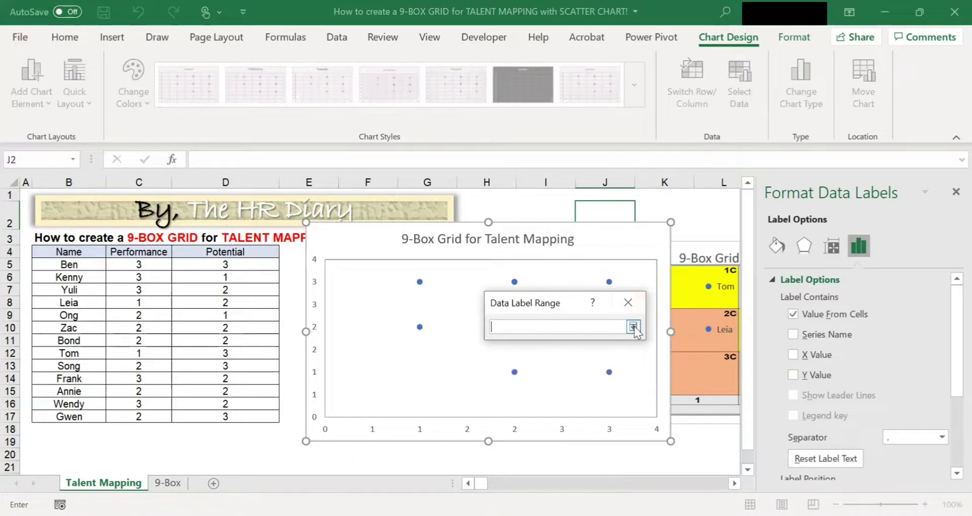
click(633, 328)
click(632, 340)
drag(76, 264, 74, 344)
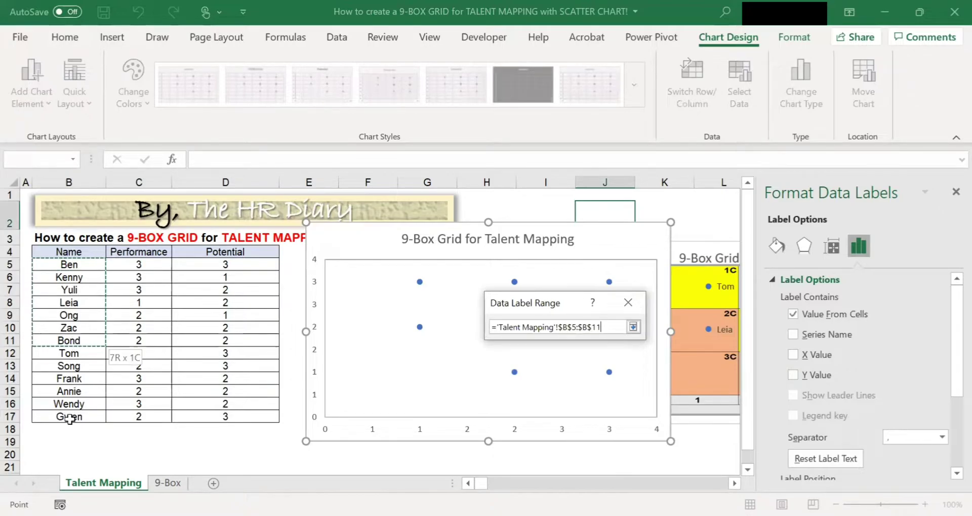
drag(70, 419, 69, 419)
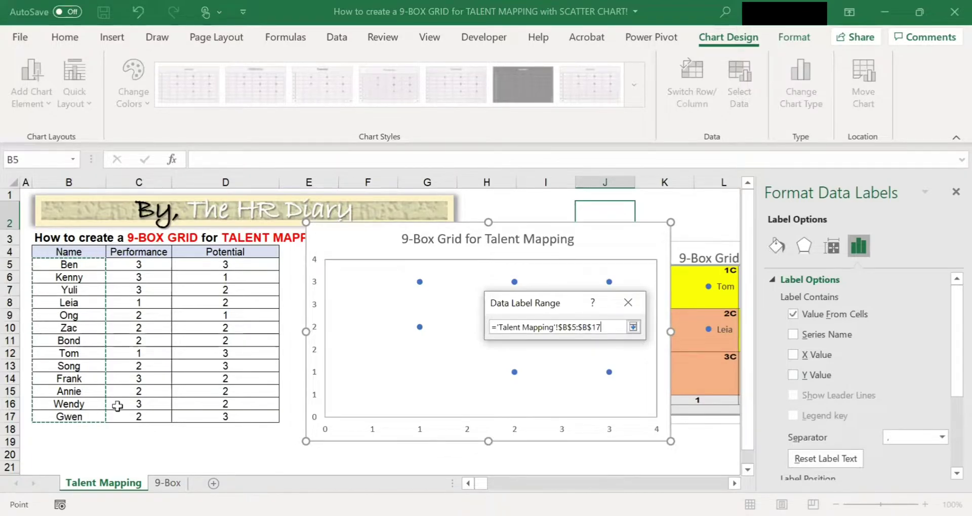
click(634, 329)
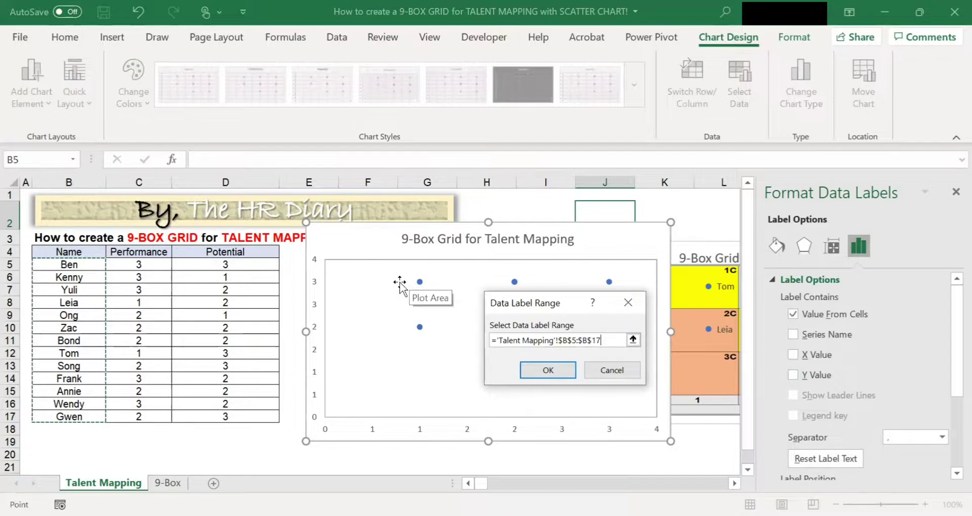
click(539, 372)
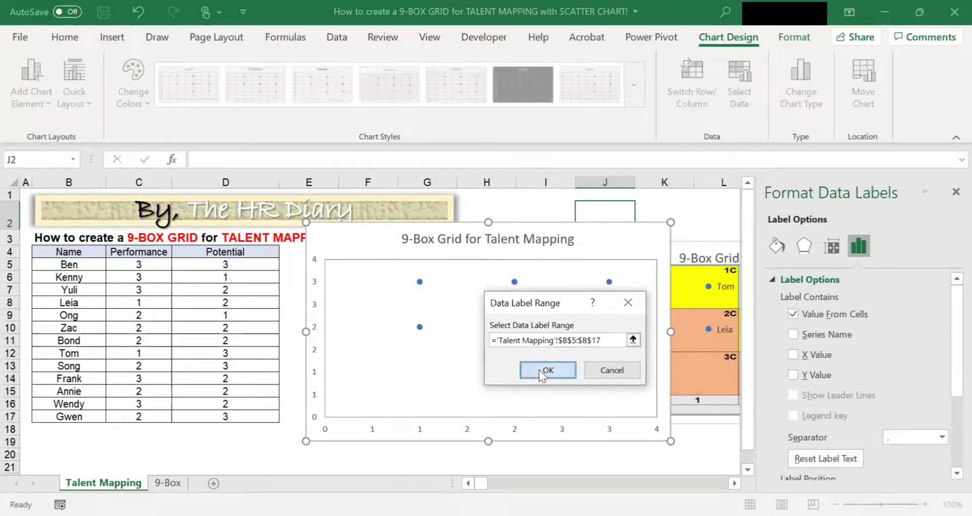
click(551, 370)
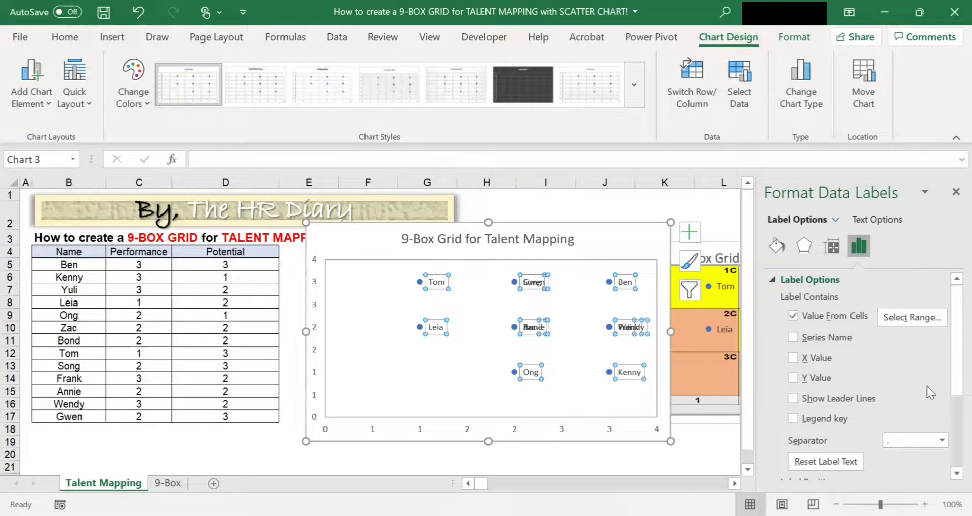
- Separate the two overlapping name labels at Performance 2, Potential 3 by moving one directly below the other
scroll(926, 364, down, 3)
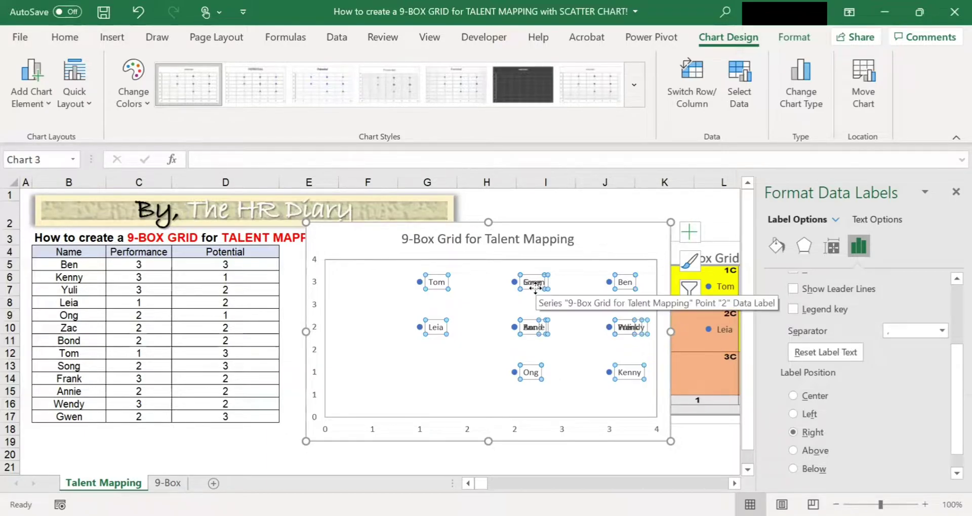
click(535, 286)
click(533, 286)
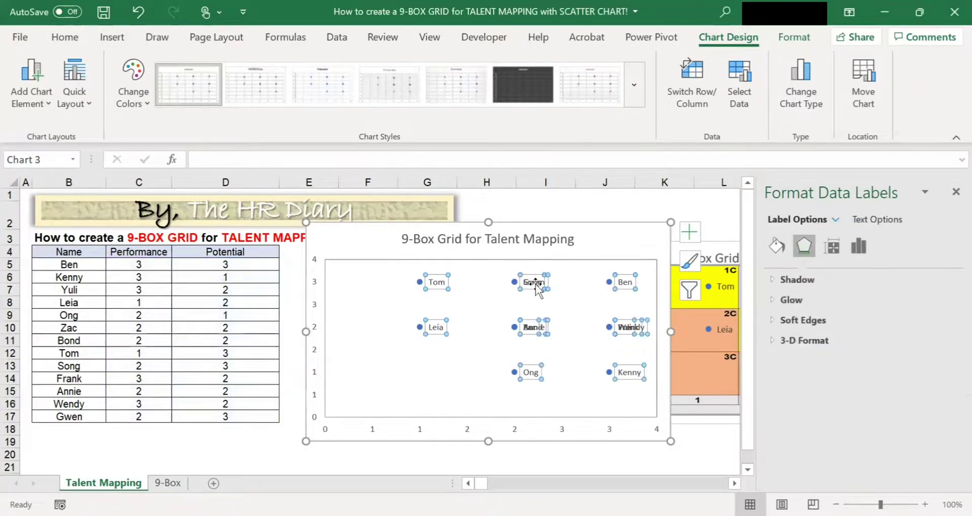
click(533, 289)
drag(533, 289, 533, 300)
- Separate the three overlapping name labels at Performance 2, Potential 2, placing two of them side by side beneath the third
click(548, 330)
click(537, 328)
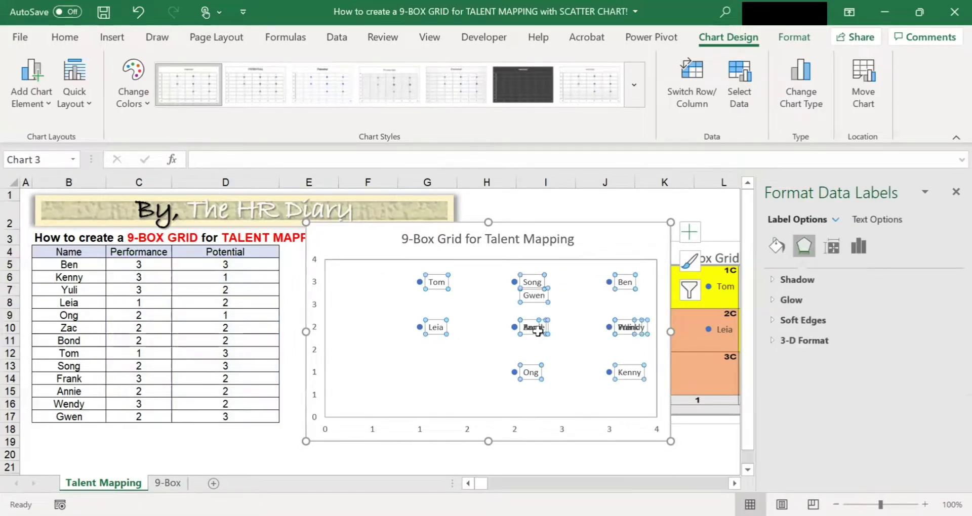
click(537, 333)
drag(538, 333, 511, 335)
click(534, 324)
click(578, 324)
- Separate the three overlapping name labels at Performance 3, Potential 2, placing two of them side by side beneath the third
click(631, 329)
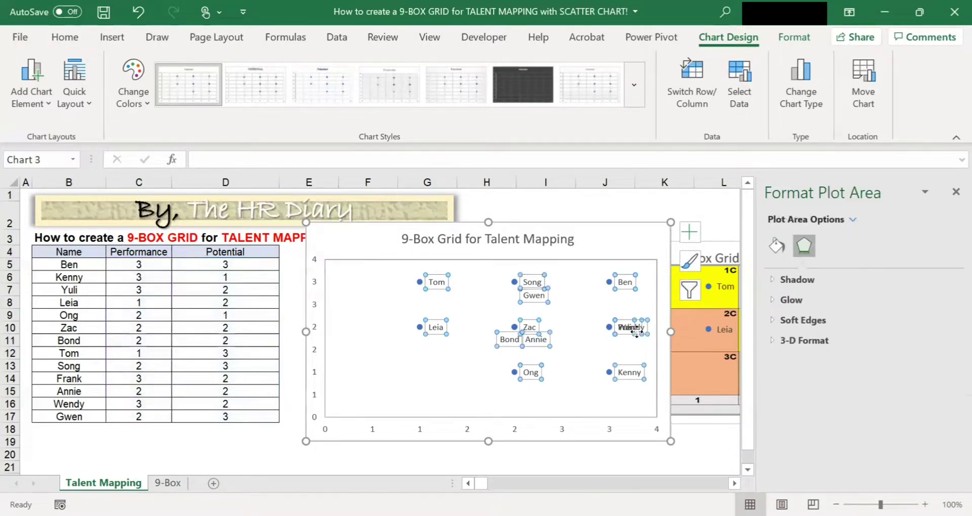
click(631, 330)
drag(631, 330, 601, 338)
click(633, 307)
click(626, 330)
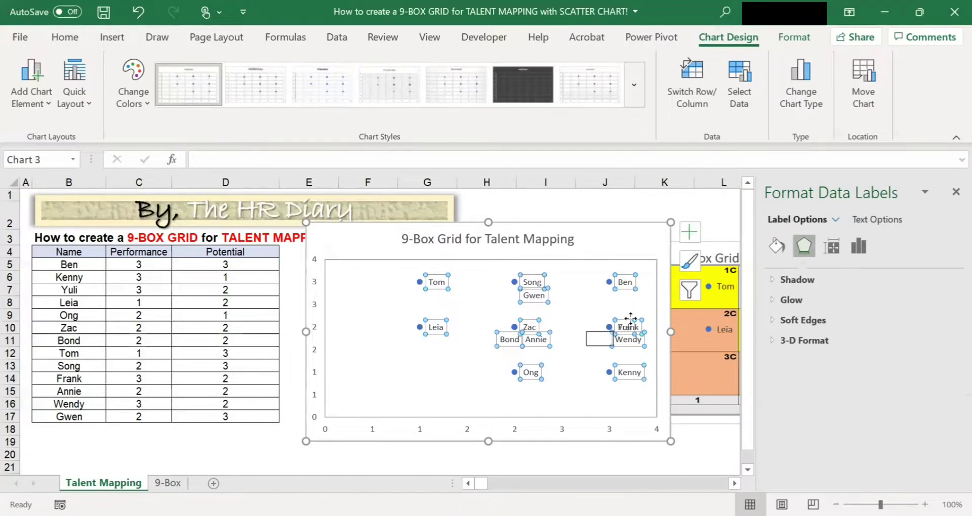
click(643, 325)
click(643, 326)
click(638, 323)
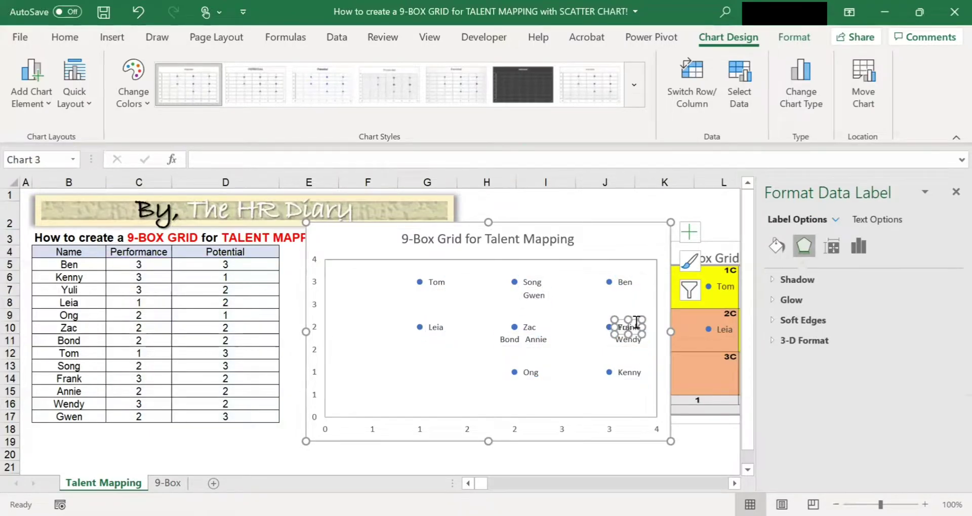
drag(635, 331, 603, 345)
click(637, 313)
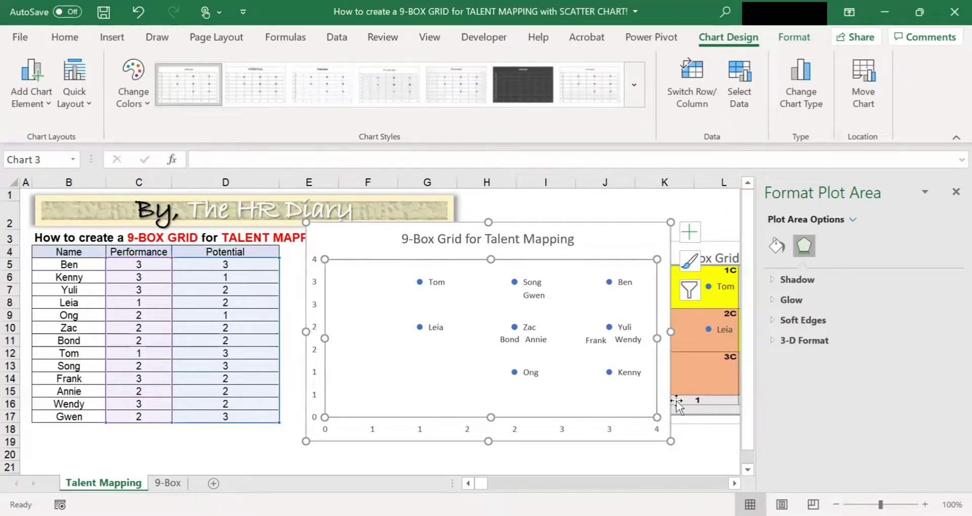
- Move the new chart aside to view the finished 9-box chart behind it, and move it back
drag(577, 223, 471, 225)
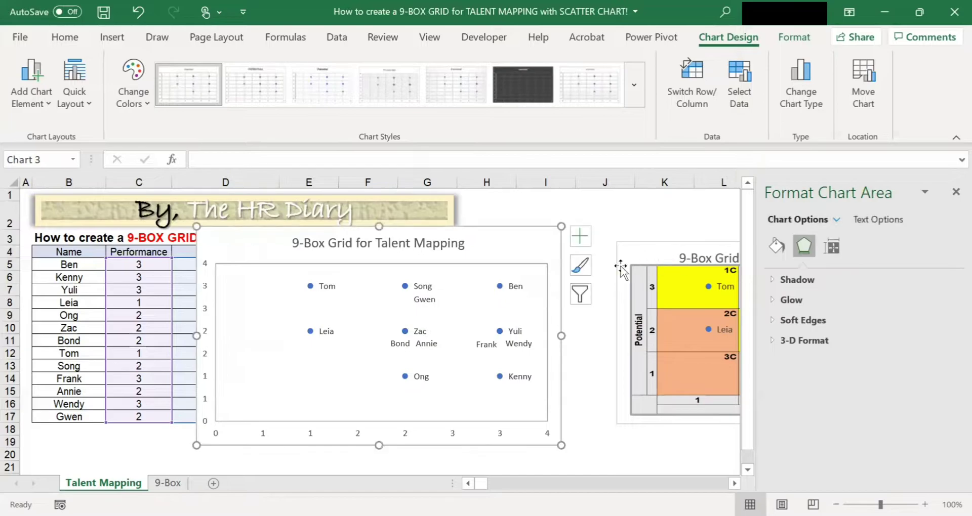
drag(686, 244, 719, 235)
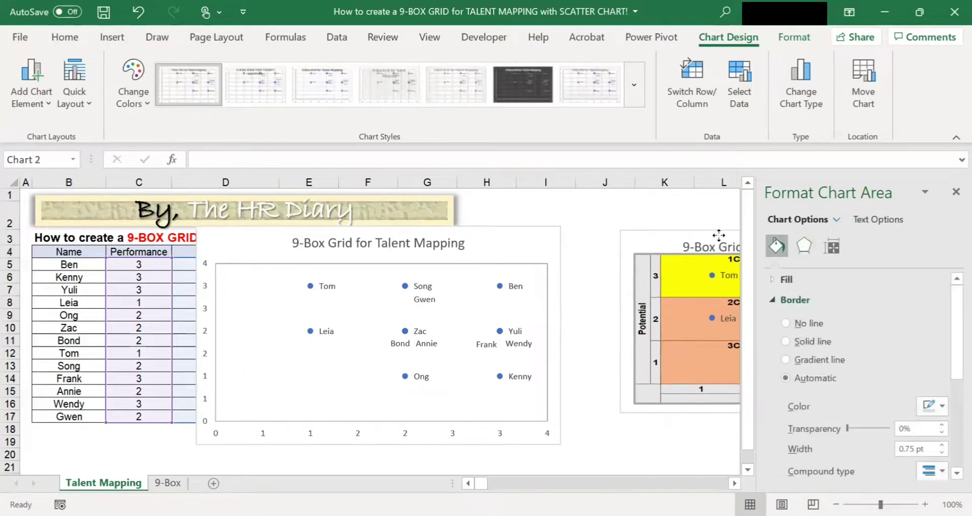
drag(535, 229, 645, 230)
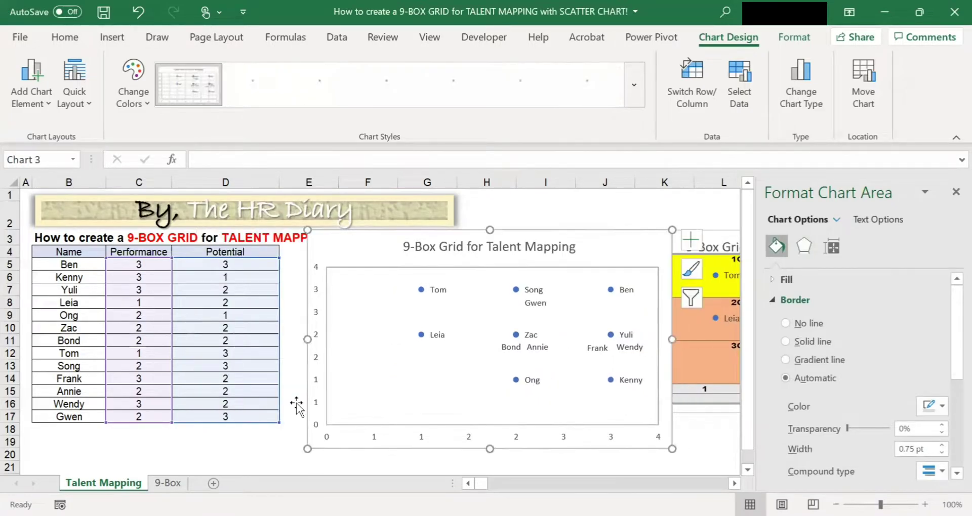
- On the 9-Box sheet, apply all borders to the empty range J3:L5 to form a 3-by-3 grid
click(168, 483)
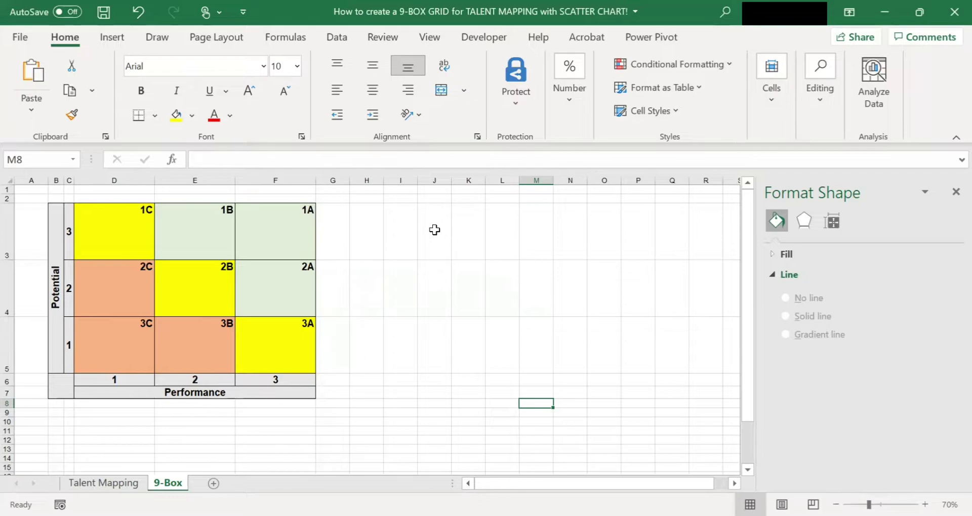
drag(434, 229, 505, 361)
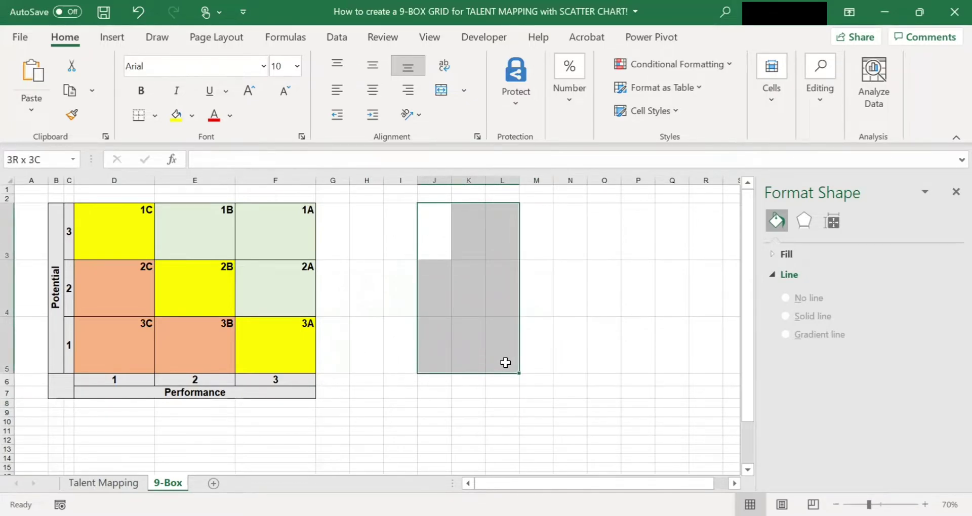
drag(505, 362, 503, 354)
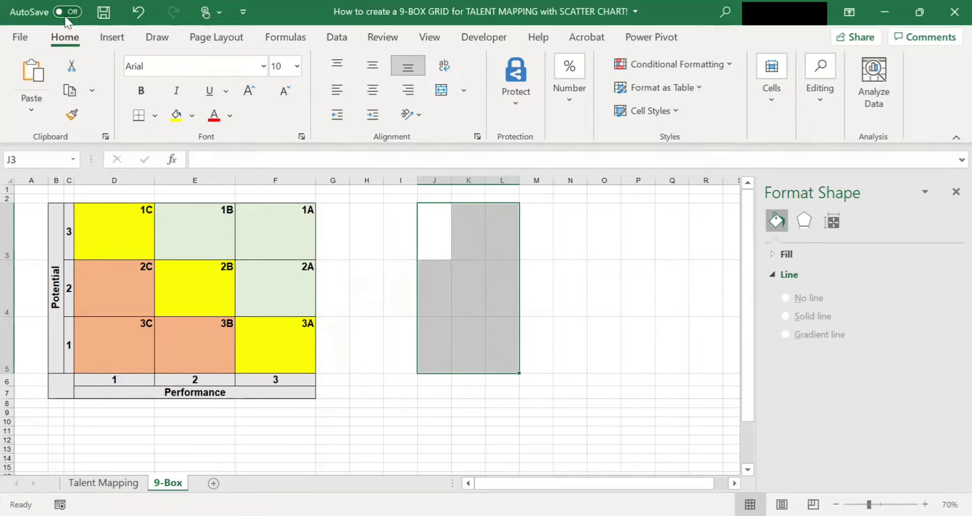
click(155, 120)
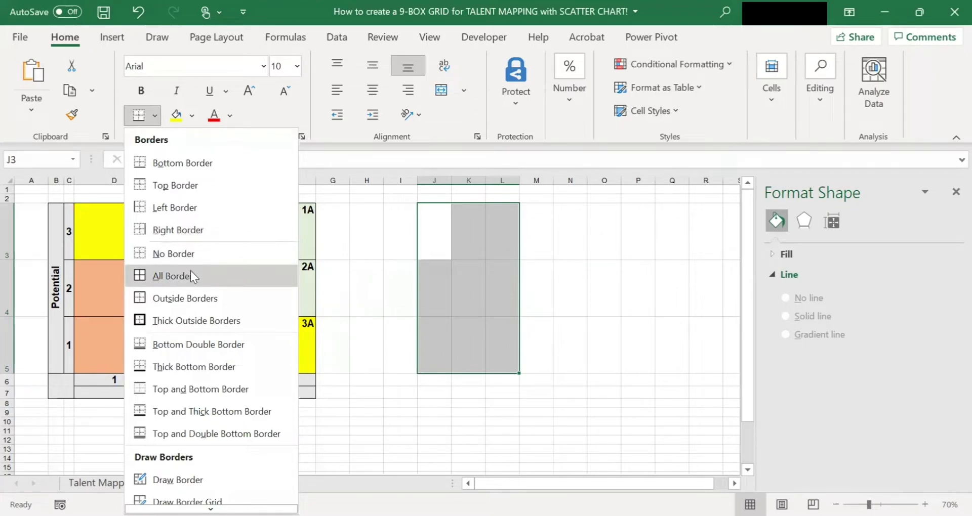
click(190, 276)
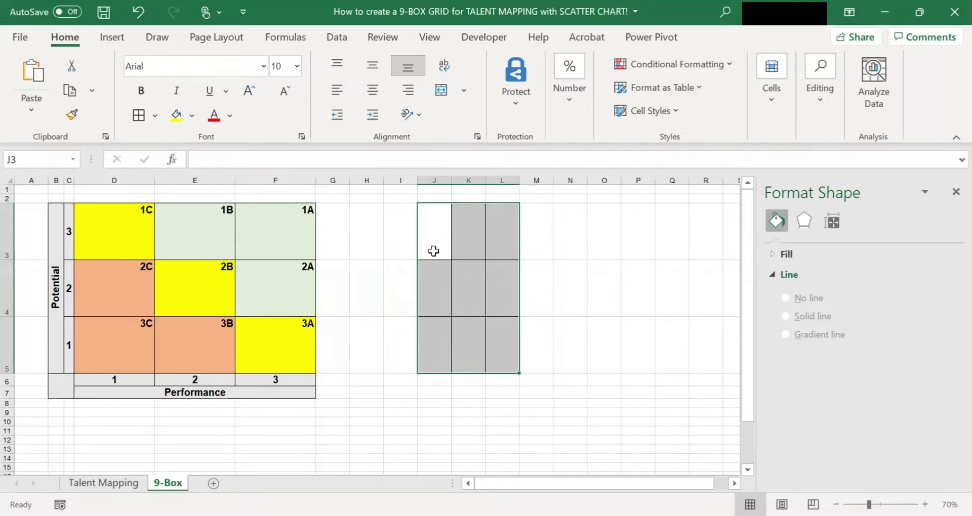
- Fill cells K3, L3 and L4 of the new grid with light green
drag(462, 242, 497, 240)
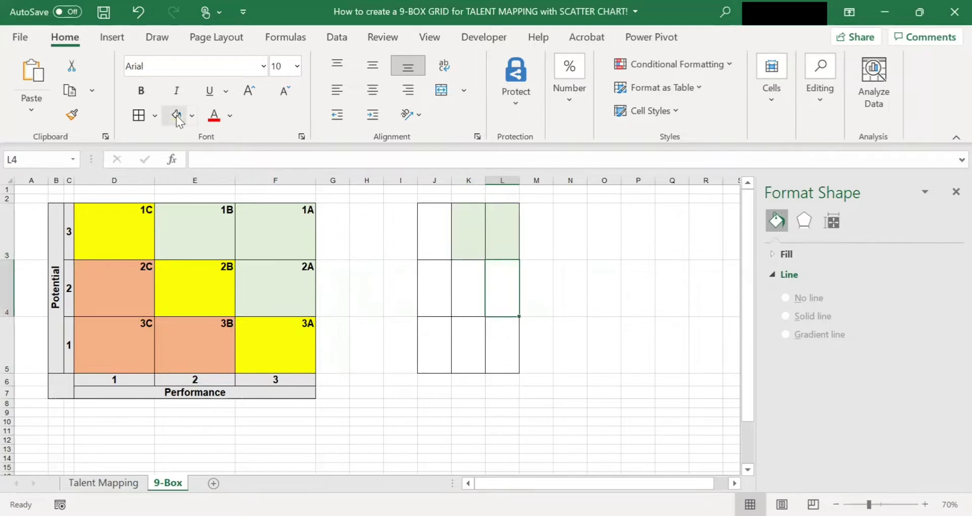
click(182, 119)
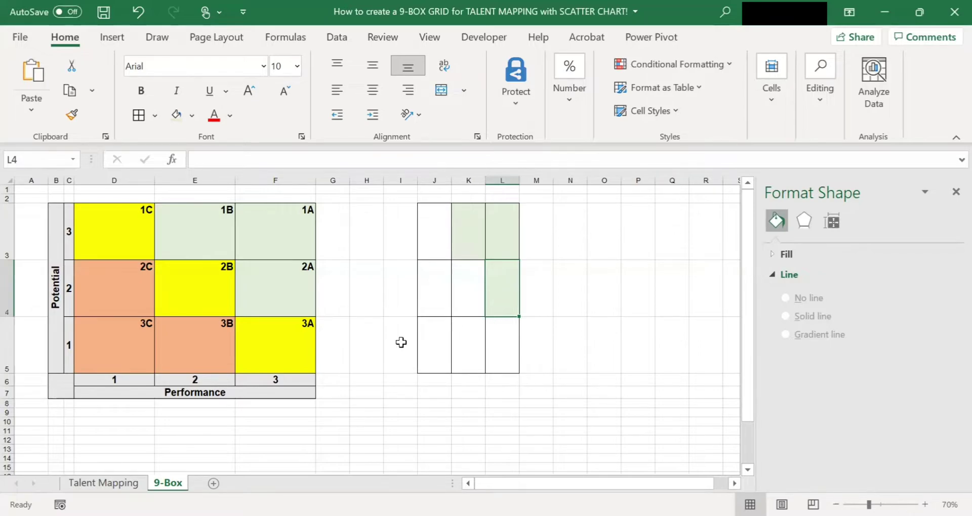
- Fill cells J4, J5 and K5 of the new grid with the lightest orange theme colour
drag(423, 300, 432, 332)
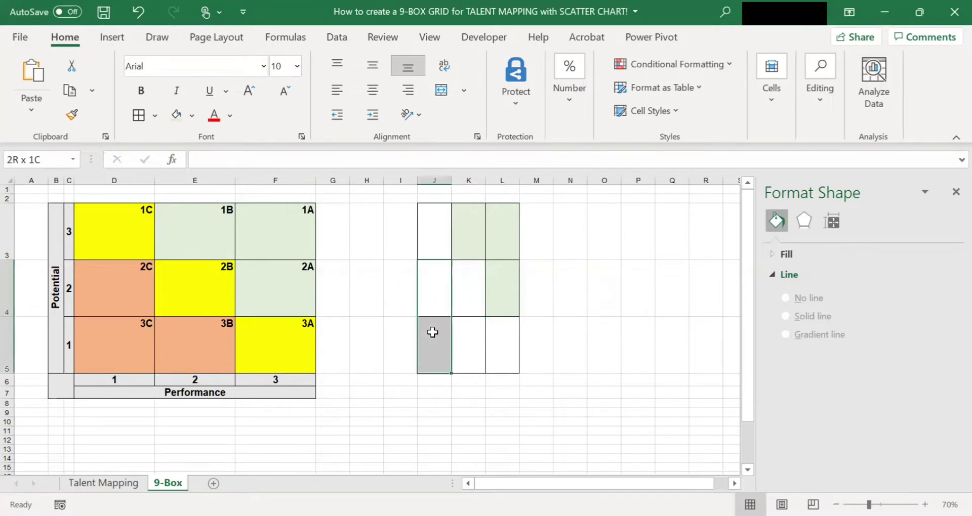
click(192, 116)
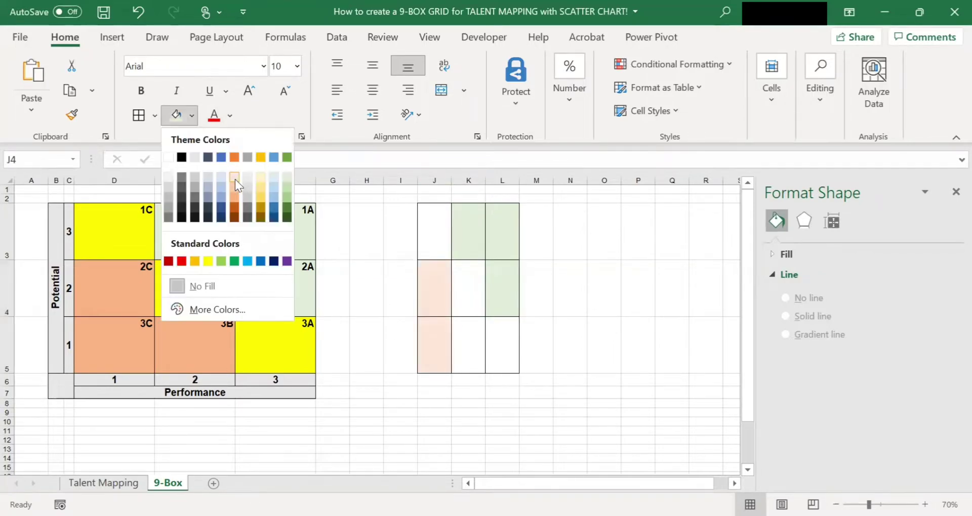
click(234, 179)
click(468, 344)
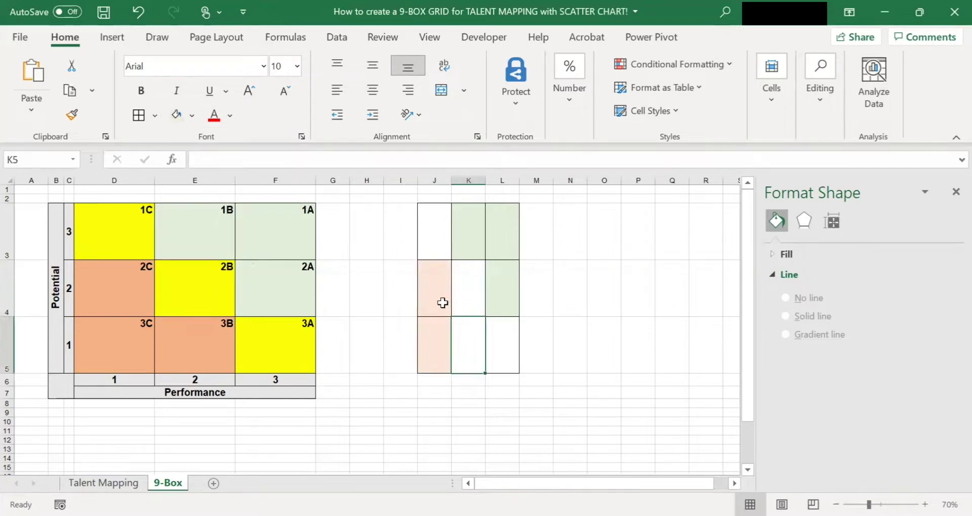
click(180, 115)
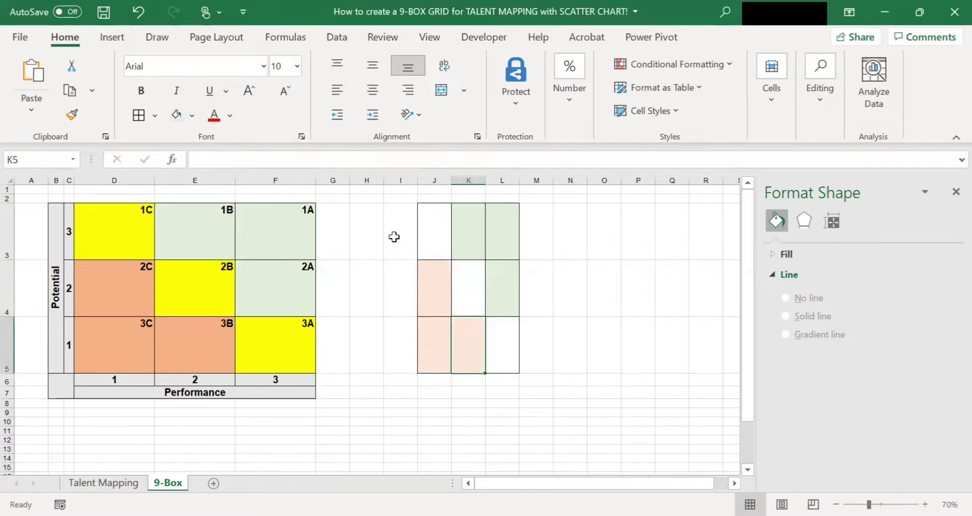
- Fill the new grid's diagonal cells J3, K4 and L5 with standard yellow
click(435, 229)
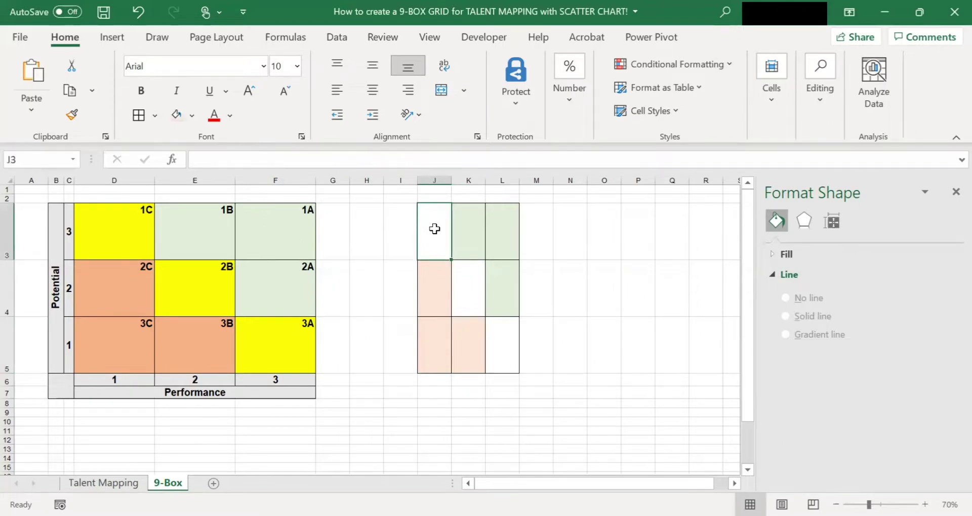
click(191, 116)
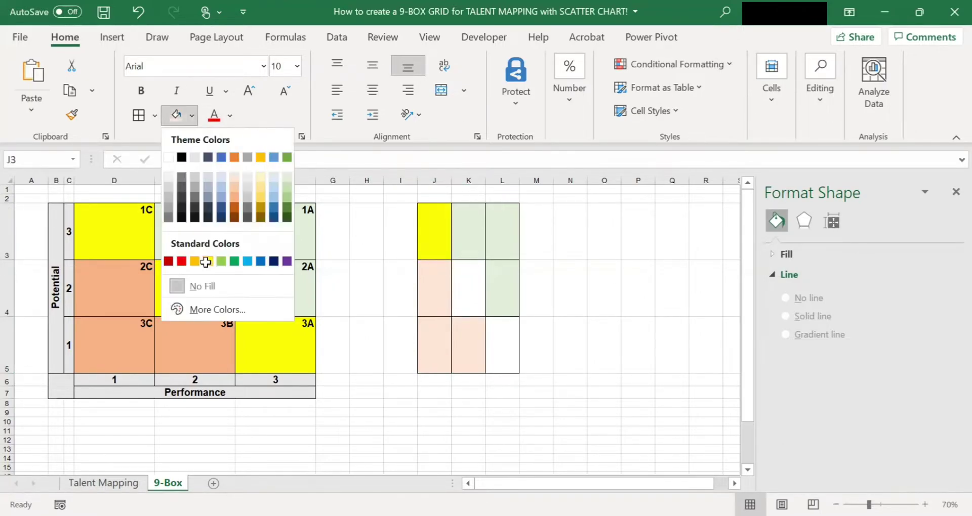
click(210, 259)
click(468, 289)
click(176, 116)
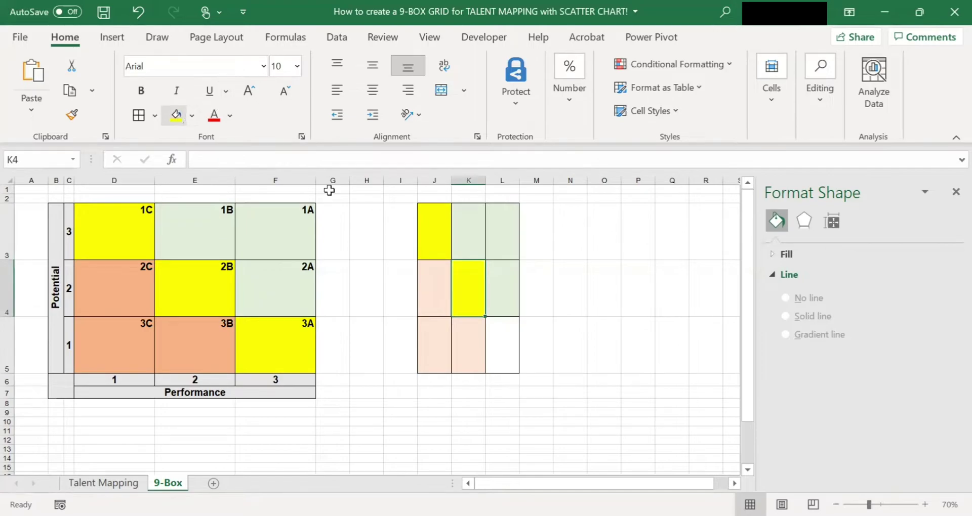
click(505, 345)
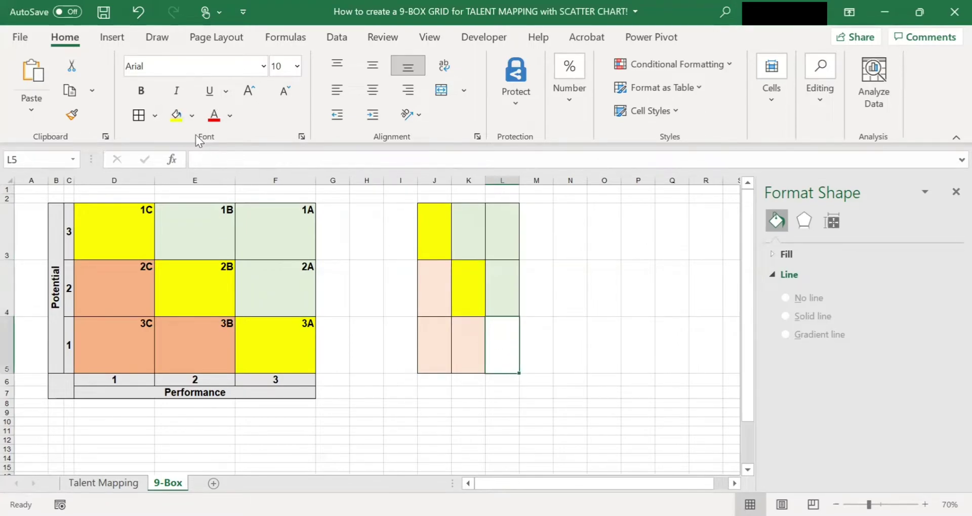
click(176, 115)
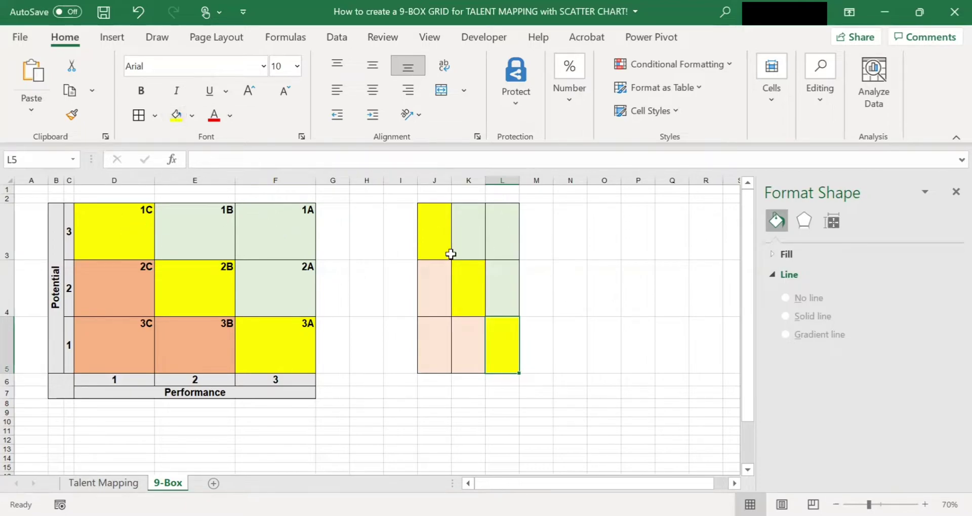
- Label the new grid's first row with 1A in L3, 1B in K3 and 1C in J3
click(505, 235)
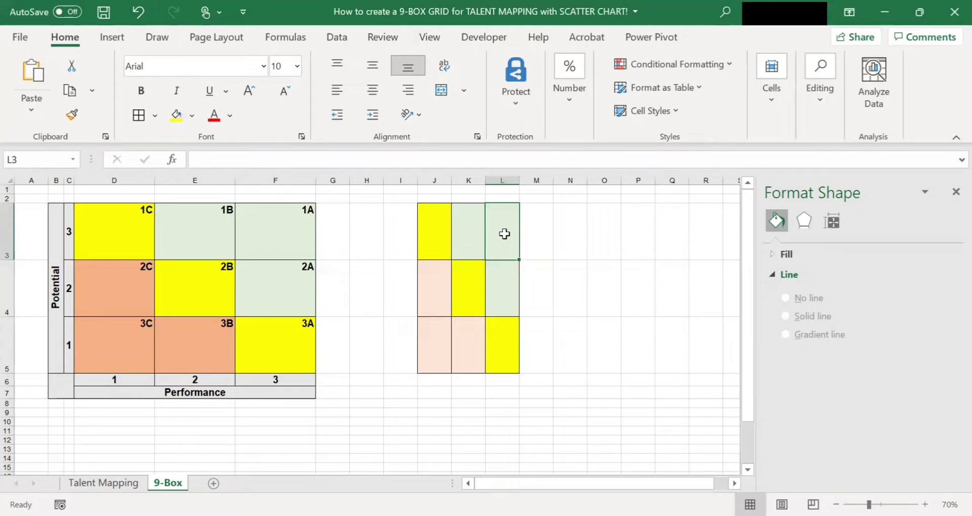
text(1A)
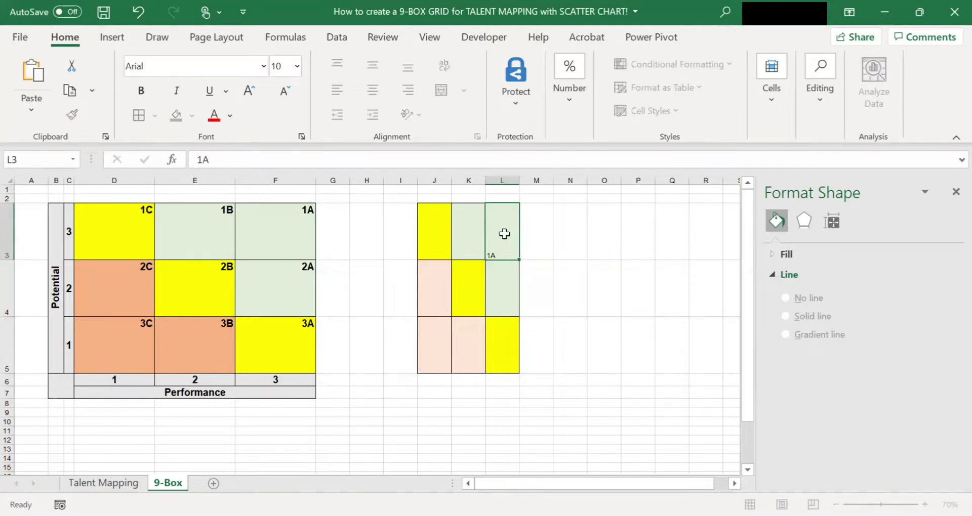
key(Left)
text(1B)
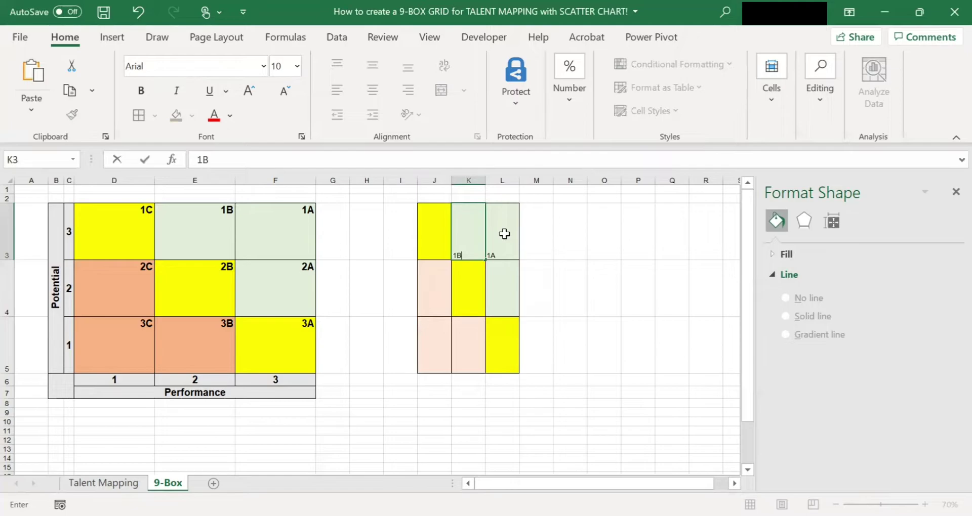
key(Left)
text(1C)
key(Return)
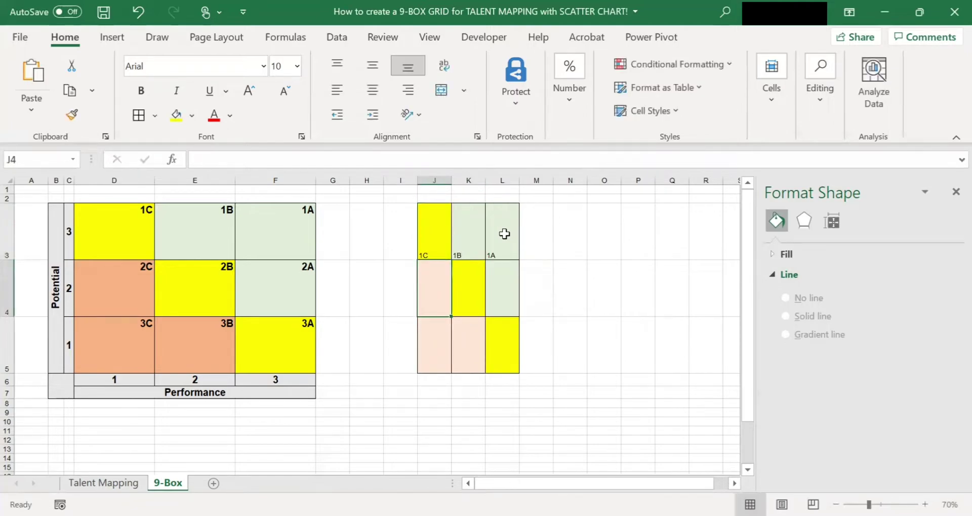
- Label the new grid's middle row with 2A in L4, 2B in K4 and 2C in J4
key(Right)
key(Right)
text(2)
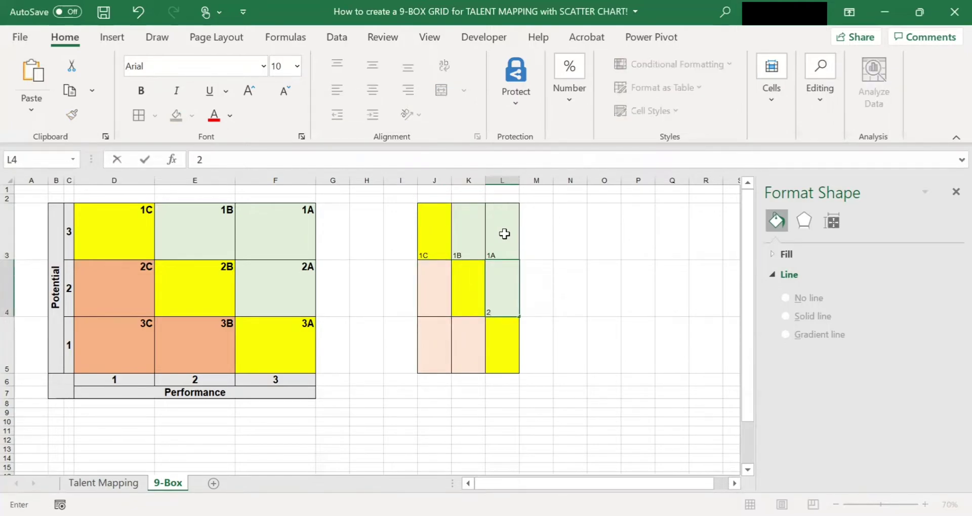
text(A)
key(Left)
text(2B)
key(Left)
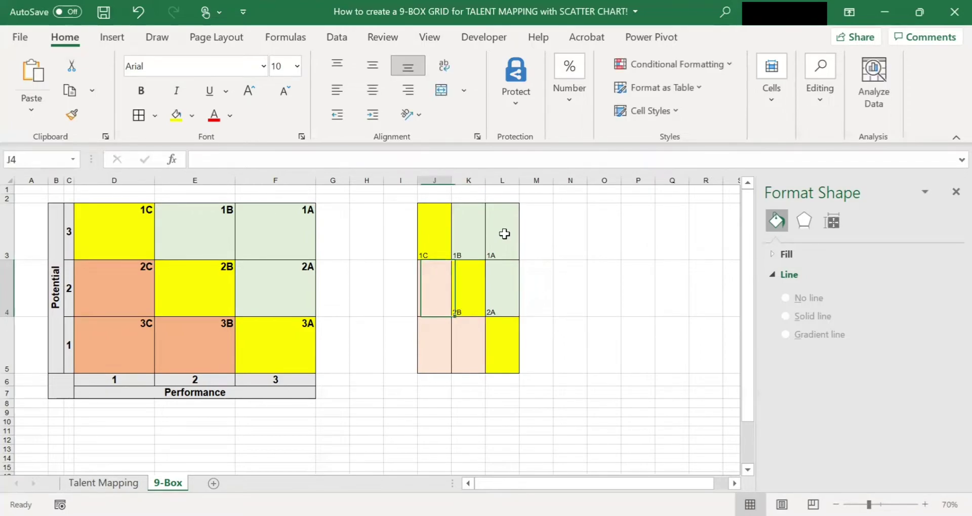
text(2C)
key(Return)
- Label the new grid's last row with 3A in L5 and 3B in K5, and enter 3 in J5
key(Right)
key(Right)
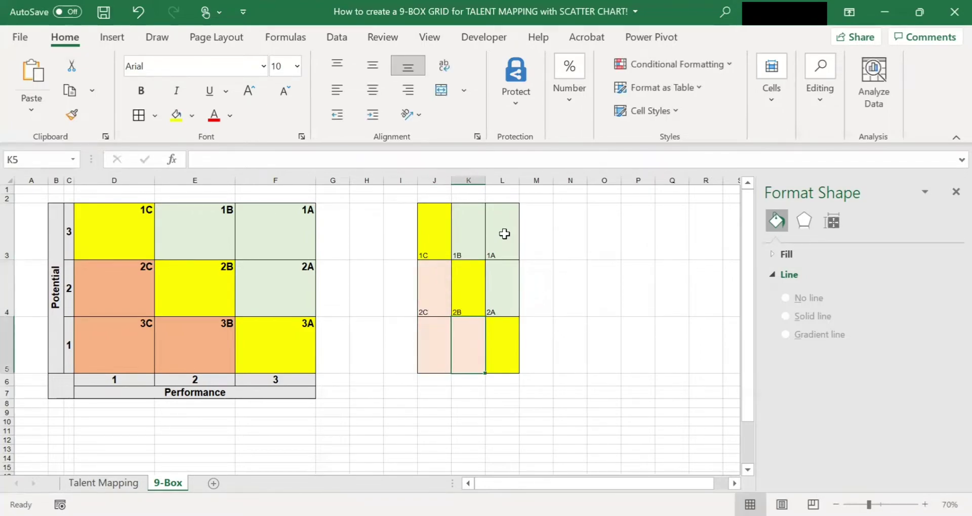
text(3A)
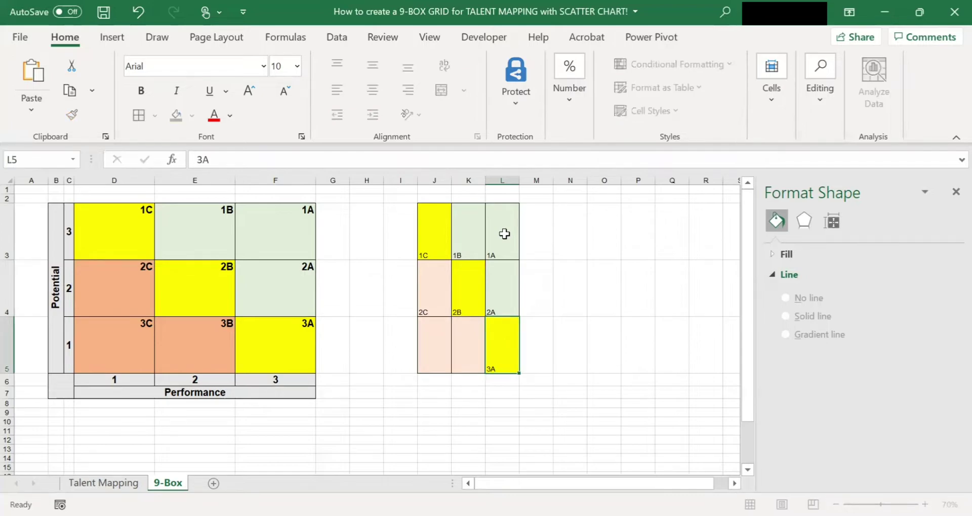
key(Left)
text(3)
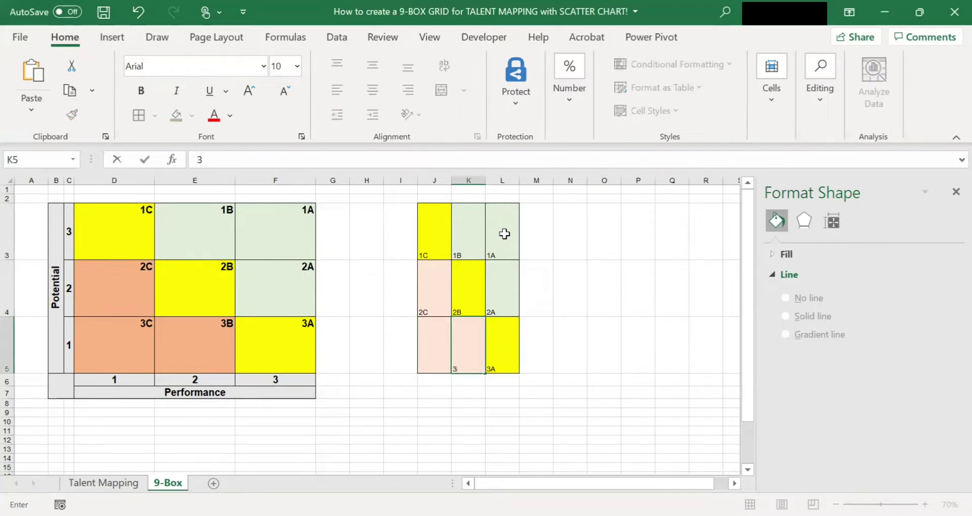
text(B)
key(Left)
text(3)
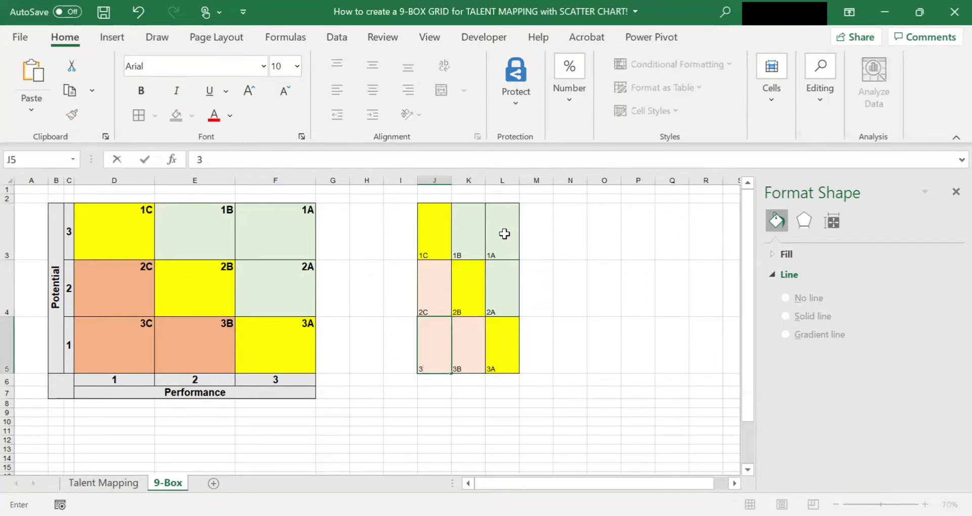
click(505, 234)
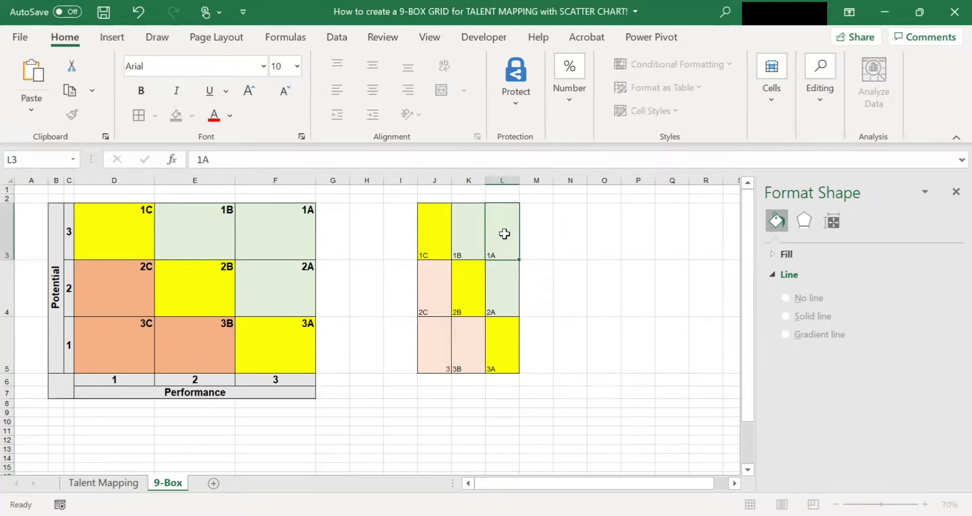
text(C)
click(558, 232)
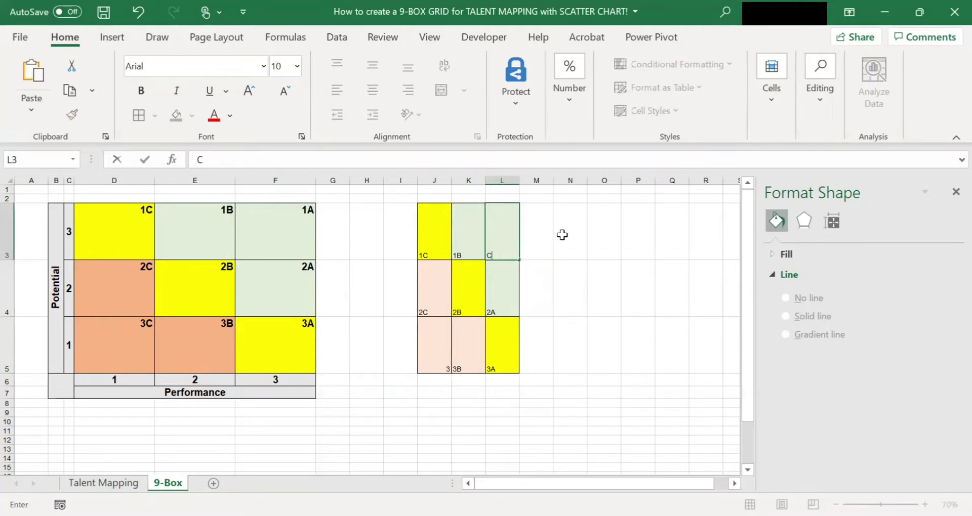
click(133, 15)
- Correct the label in cell J5 to 3C
click(430, 357)
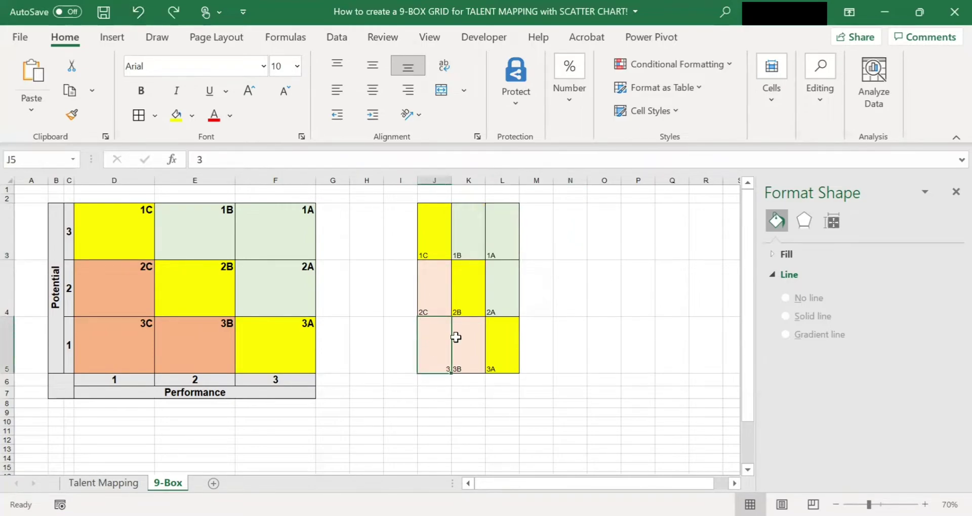
text(3C)
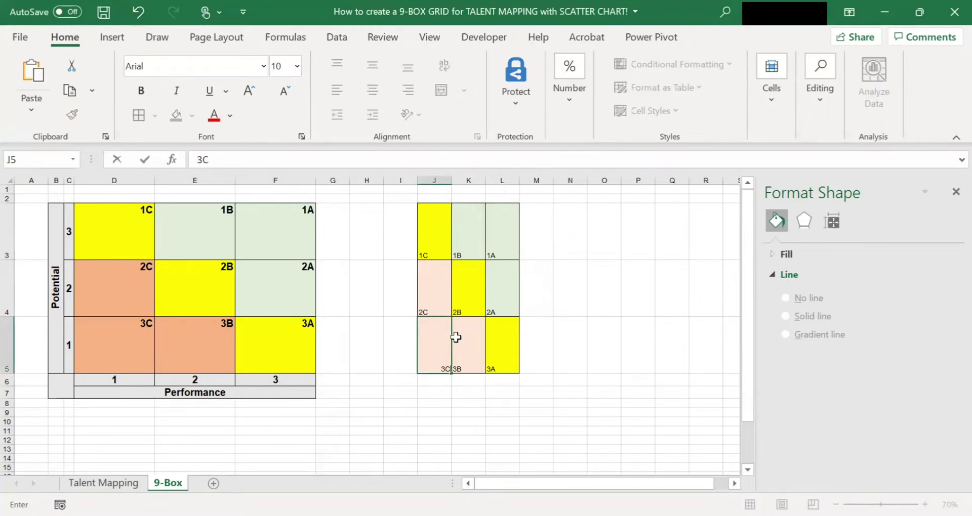
key(Return)
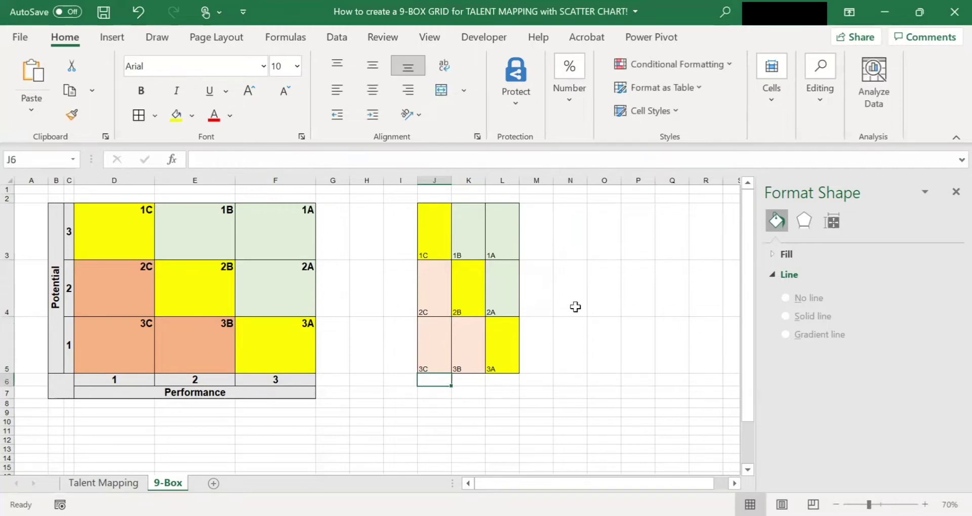
- Align the labels in J3:L5 to the top right of their cells
click(421, 240)
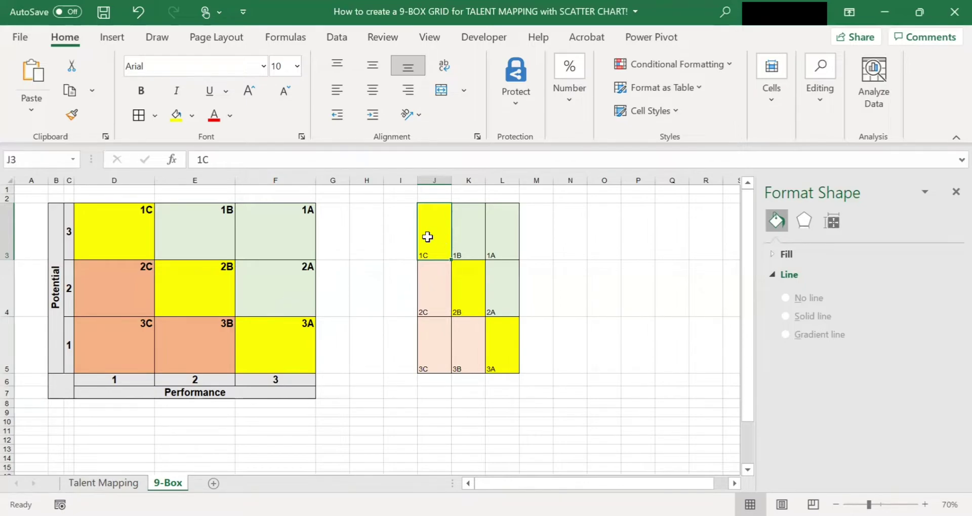
drag(429, 236, 506, 350)
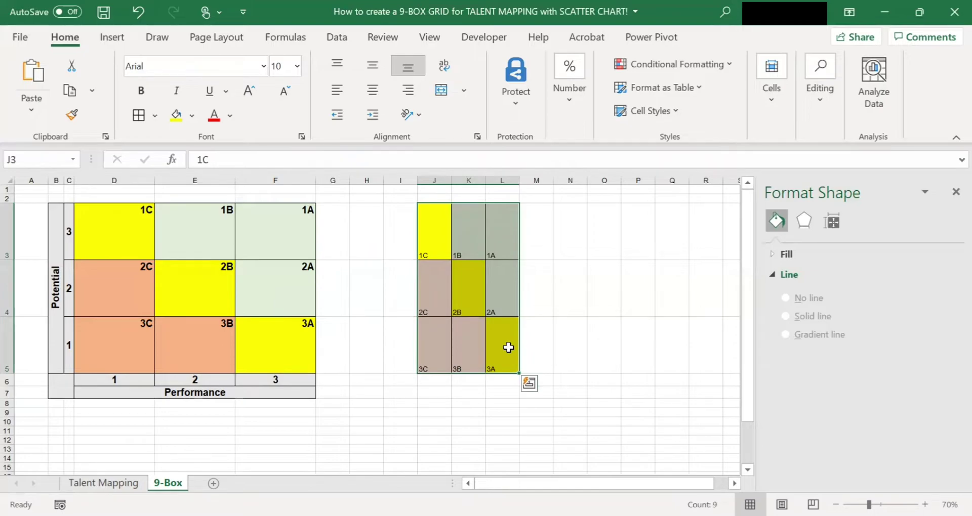
click(336, 66)
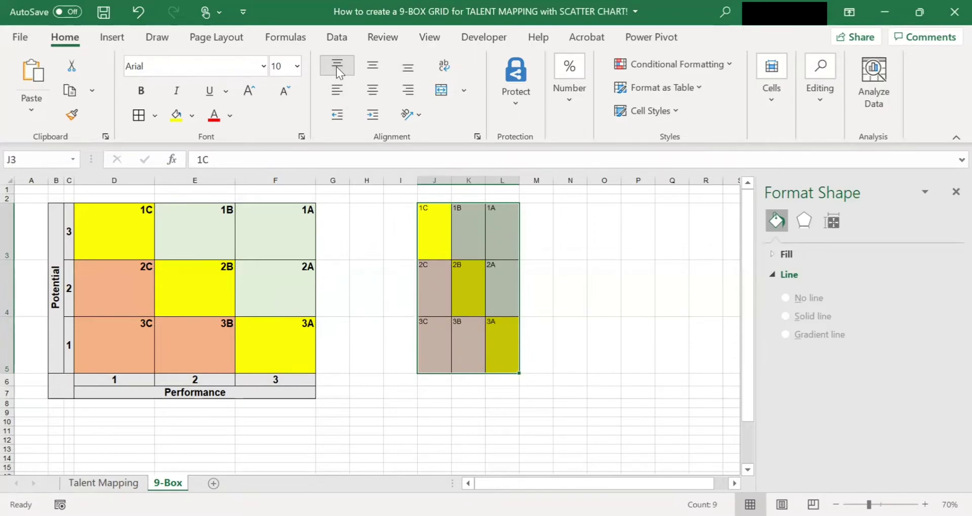
click(408, 91)
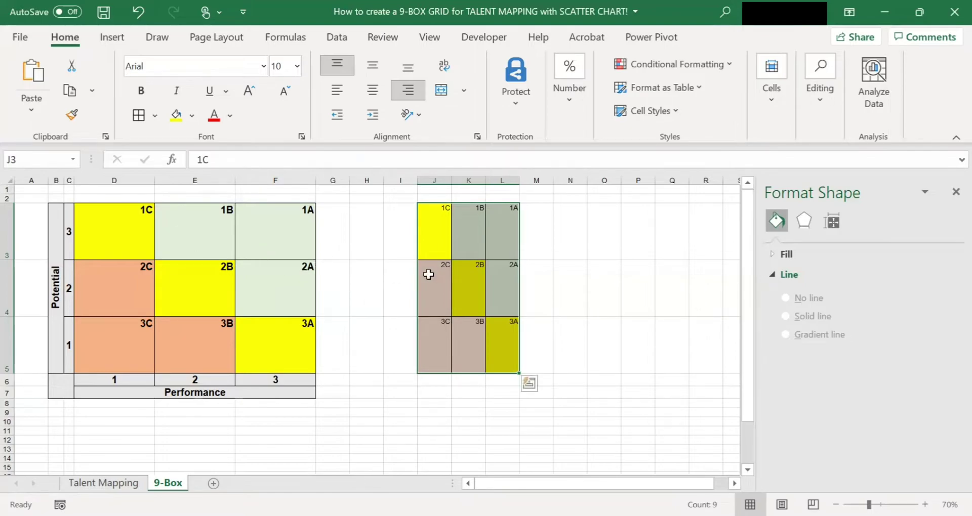
- Set the width of columns J to L to 20
click(507, 173)
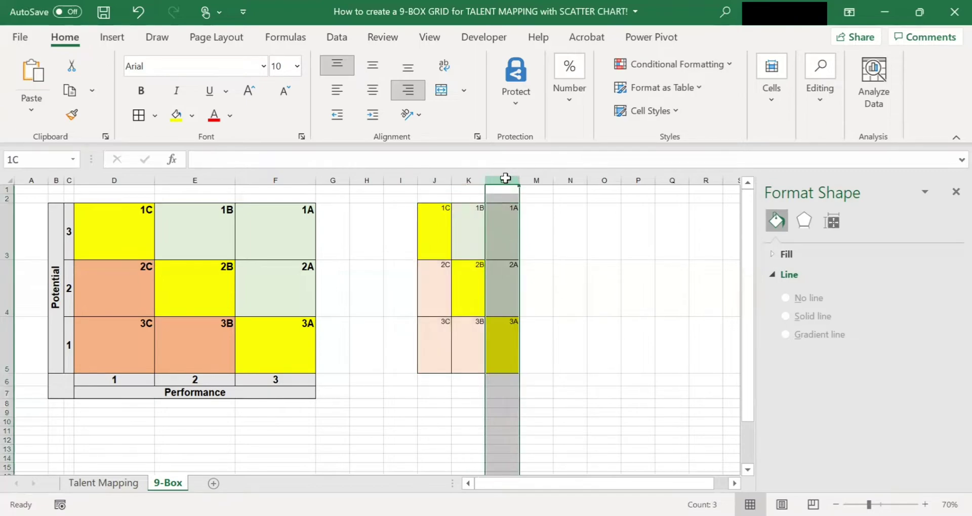
shift+click(435, 180)
right_click(434, 181)
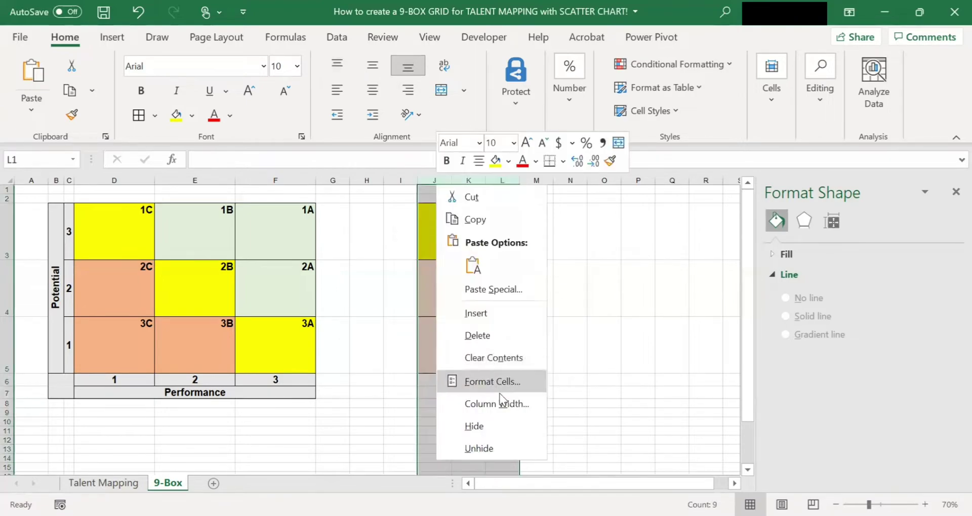
click(517, 405)
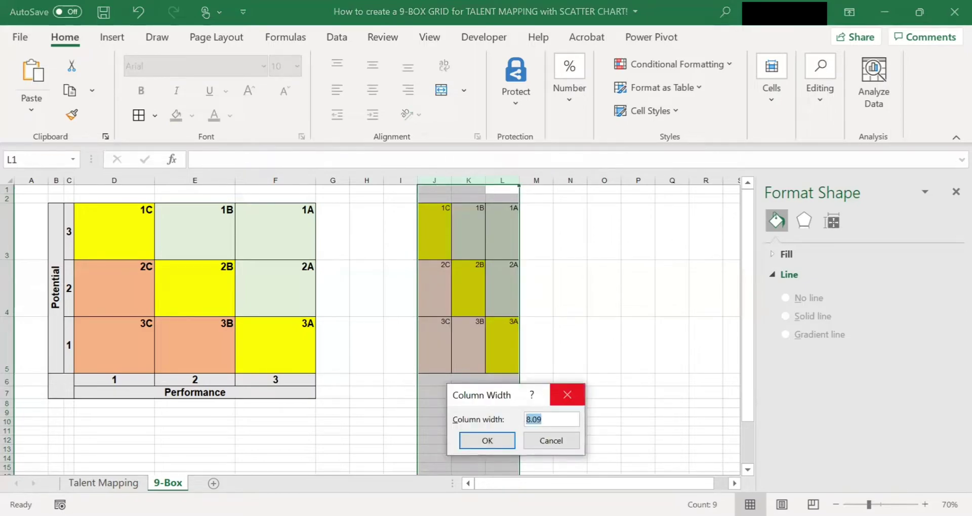
text(20)
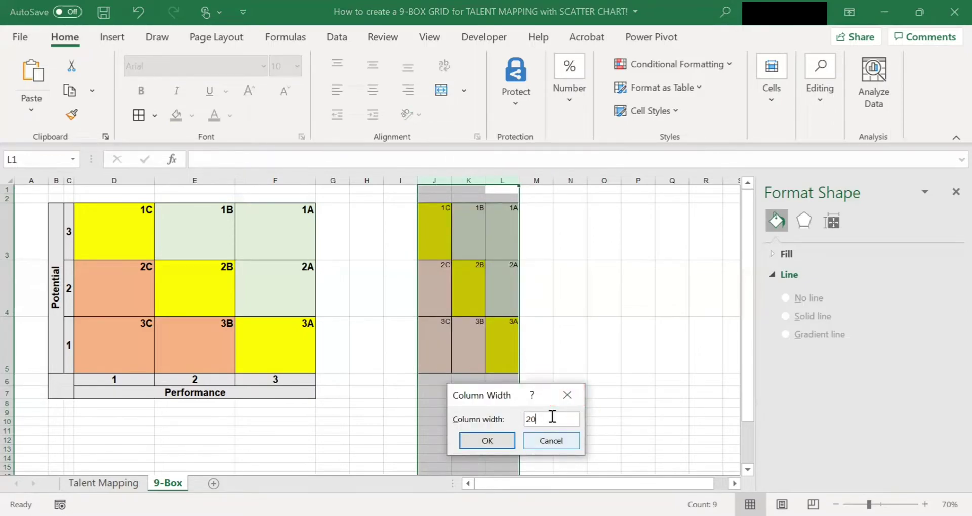
key(Return)
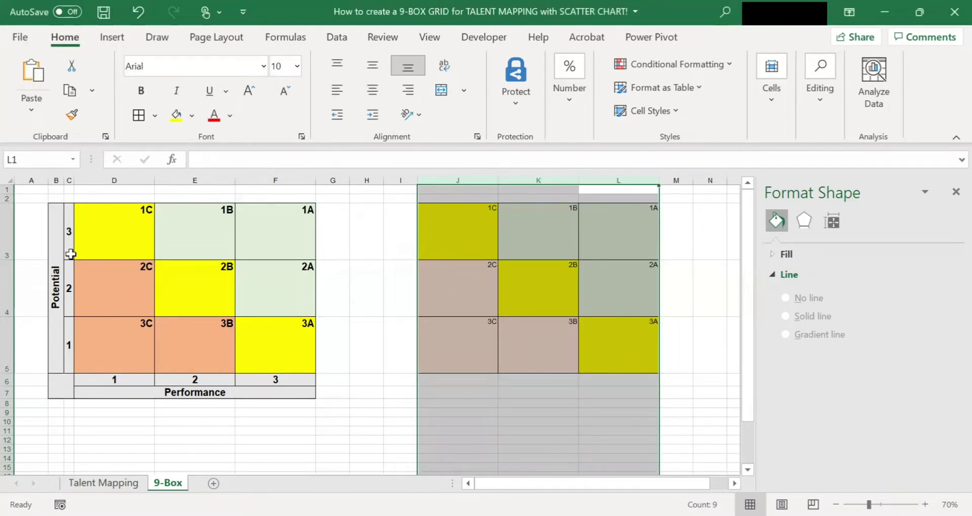
- Set the height of rows 3 to 5 to 80
click(10, 229)
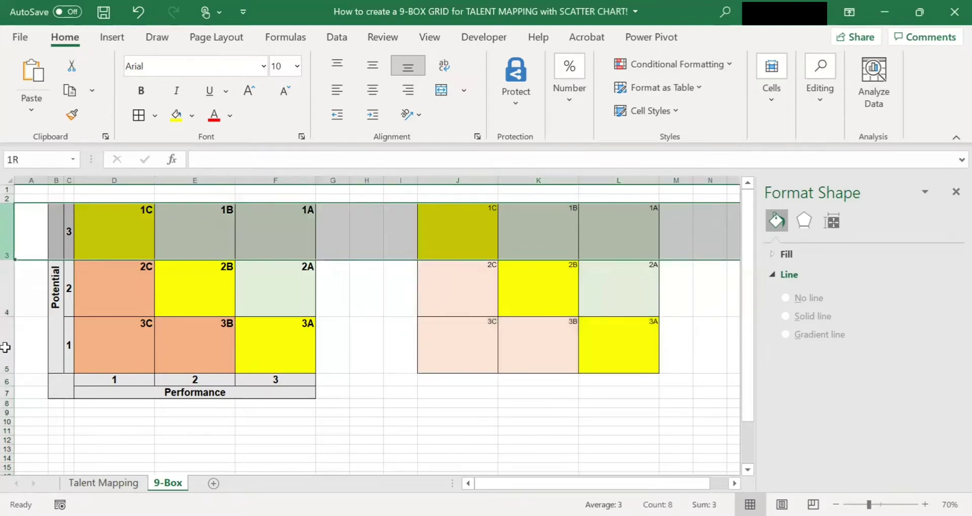
drag(5, 347, 6, 349)
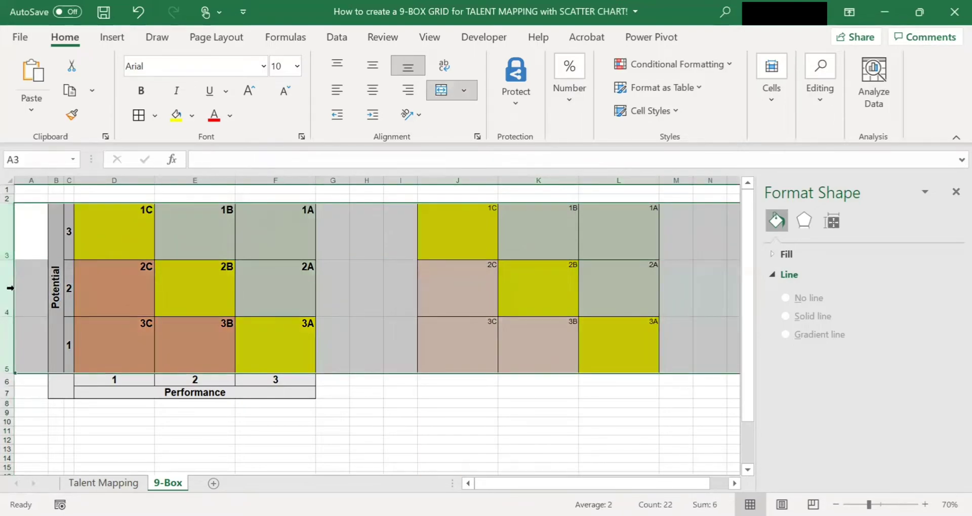
right_click(10, 223)
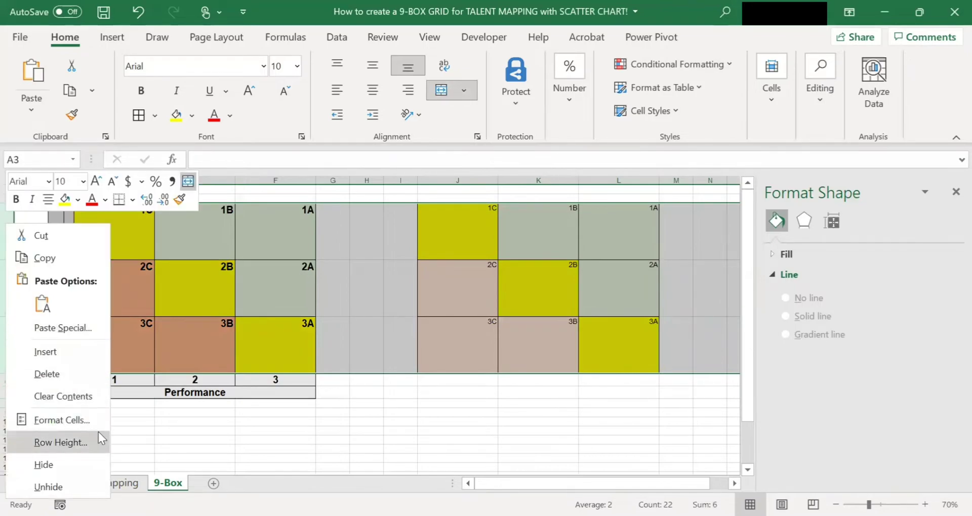
click(103, 438)
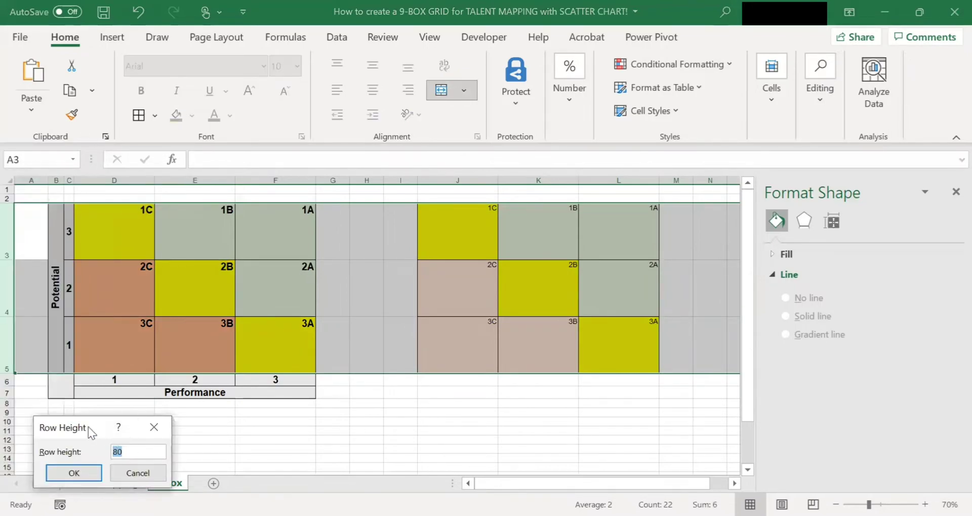
drag(87, 427, 454, 296)
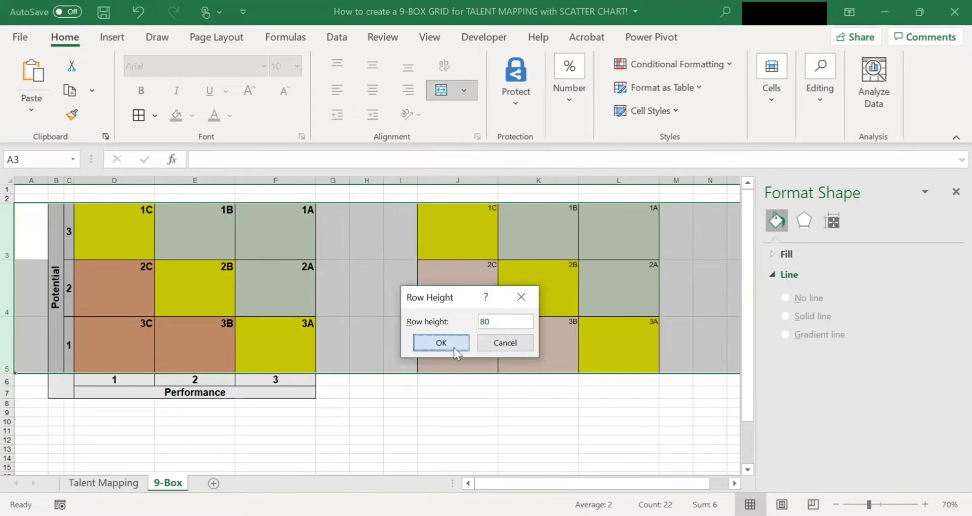
click(454, 347)
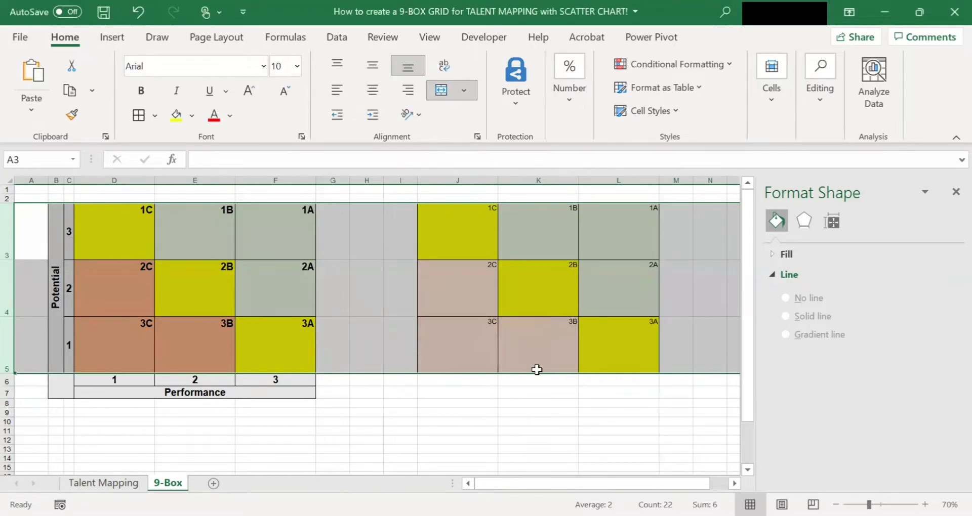
- Number the new grid's horizontal axis by entering 1, 2 and 3 in cells J6, K6 and L6
click(548, 379)
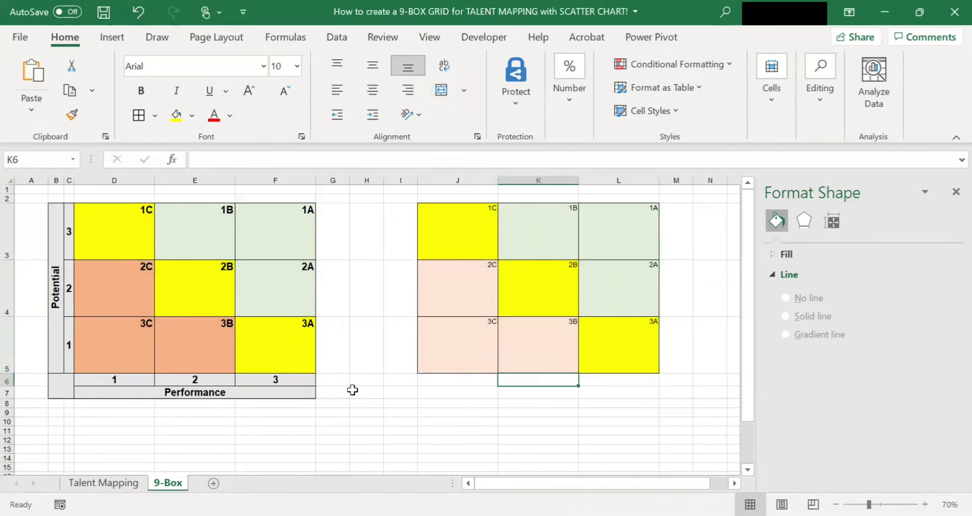
click(479, 382)
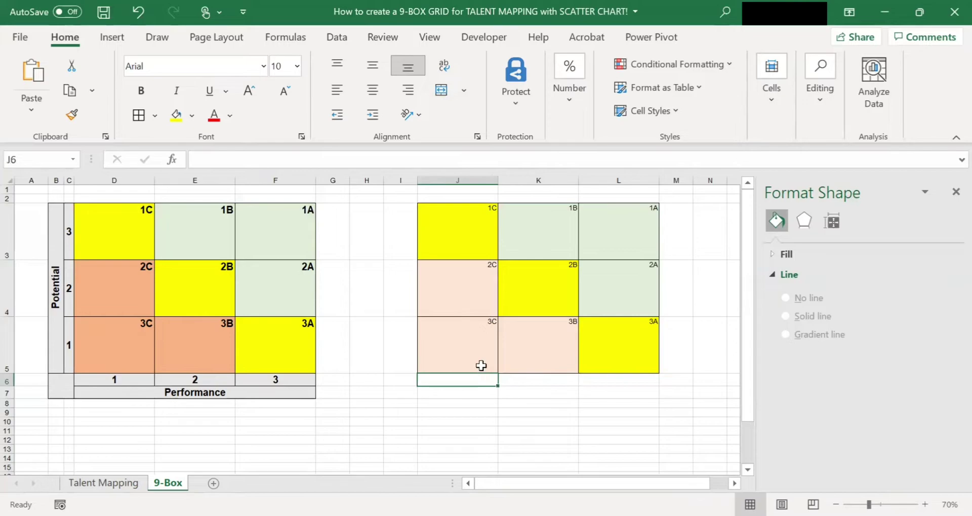
text(1)
key(Tab)
text(2)
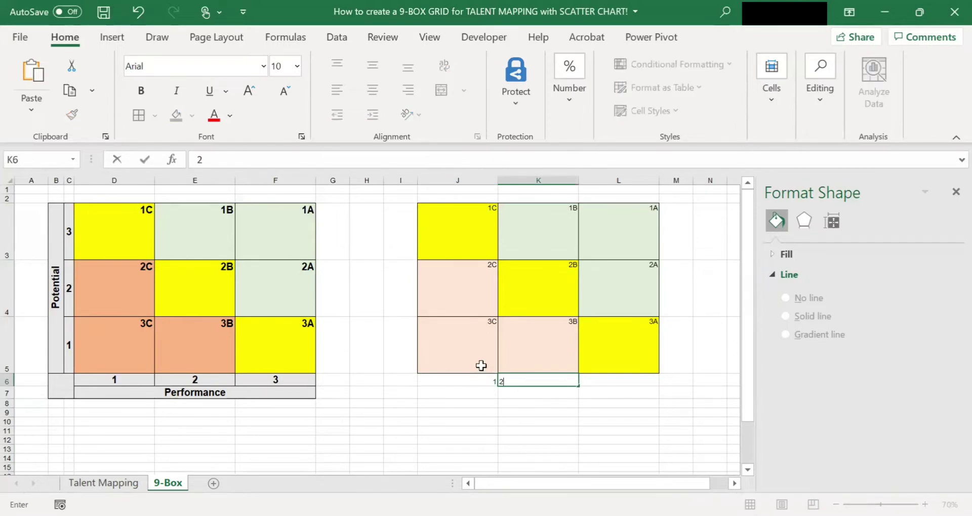
key(Tab)
text(3)
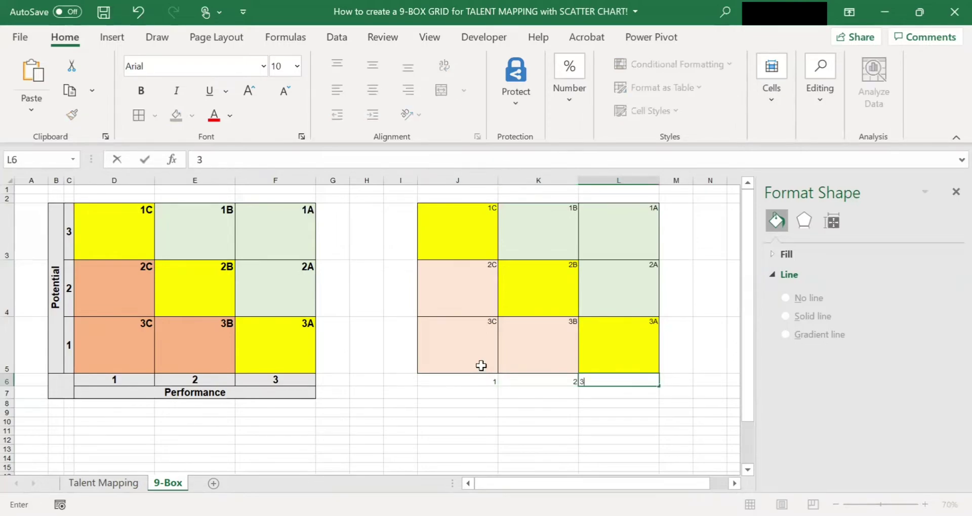
- Number the new grid's vertical axis upward, entering 1 in I5, 2 in I4 and 3 in I3
click(402, 339)
text(1)
key(Up)
text(2)
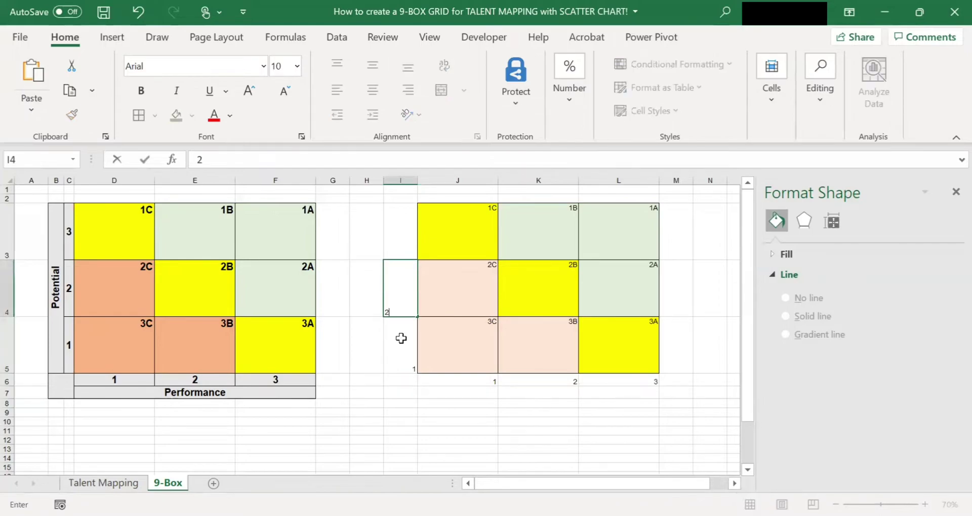
key(Up)
text(3)
key(Return)
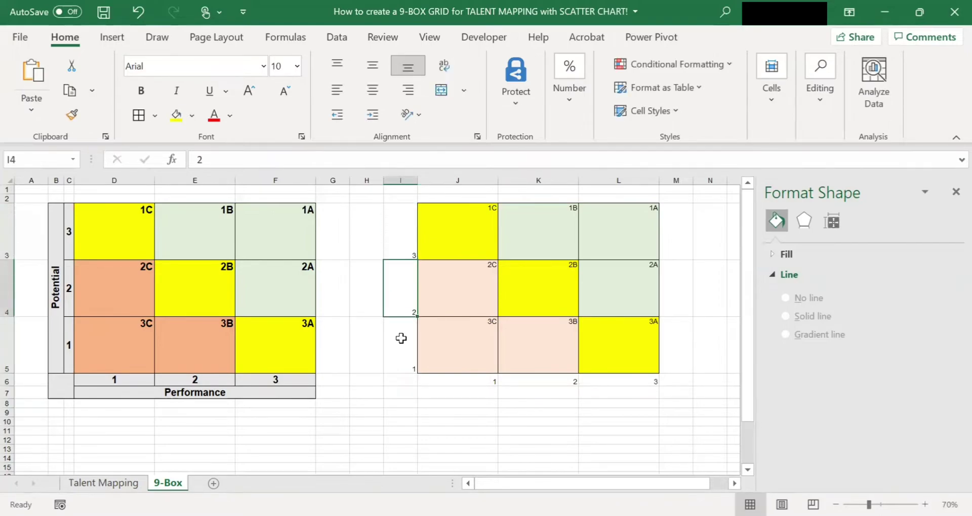
- Enter the axis titles Performance in J7 and Potential in H5
click(462, 395)
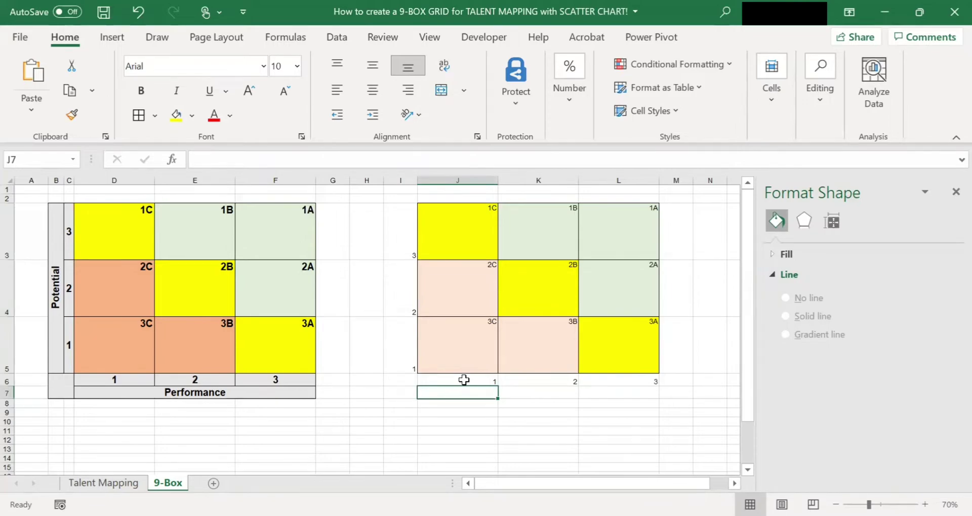
text(Per)
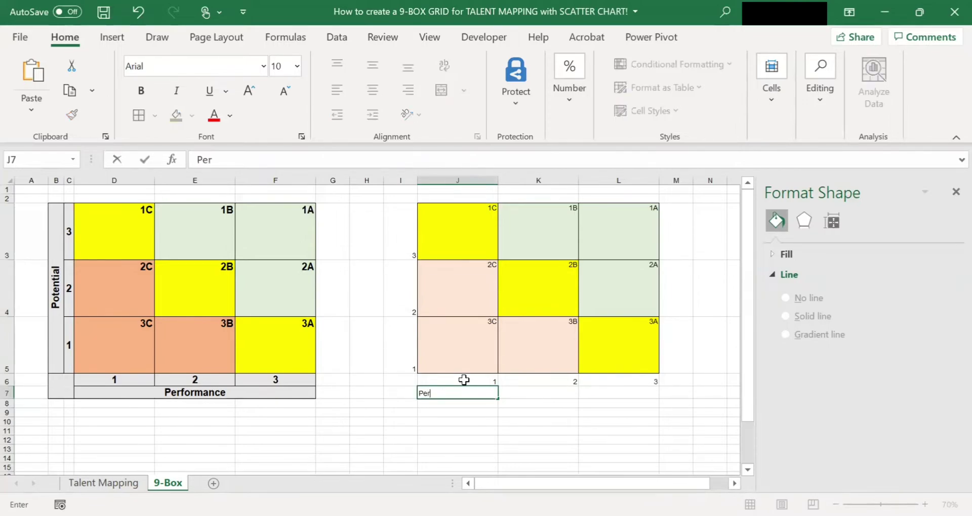
text(formance)
key(Return)
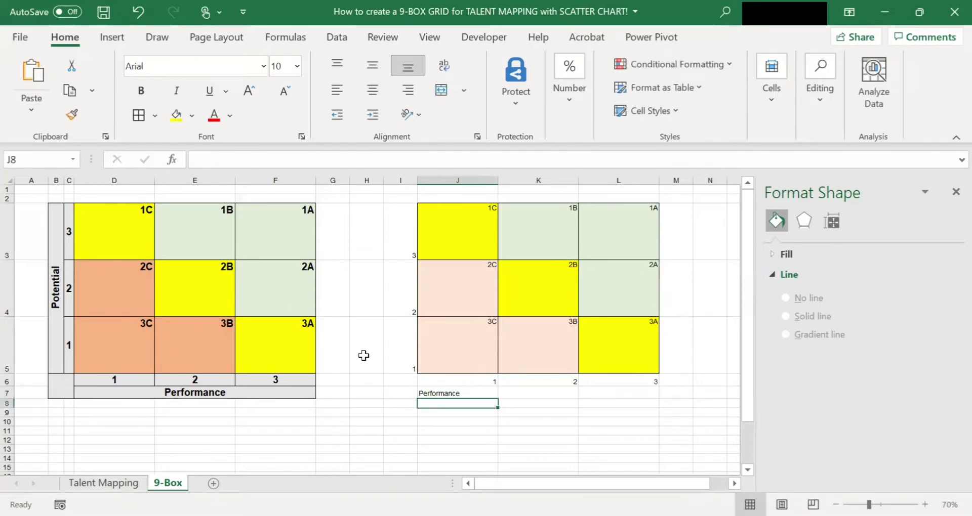
click(363, 356)
text(Potential)
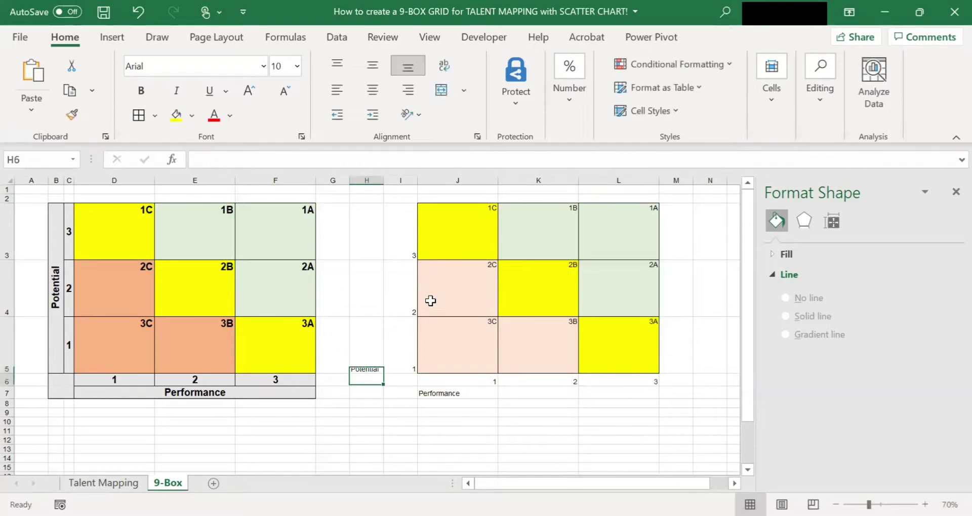
key(Return)
- Fill the axis areas H3:I7 and J6:L7 with the light grey theme colour
drag(381, 238, 403, 386)
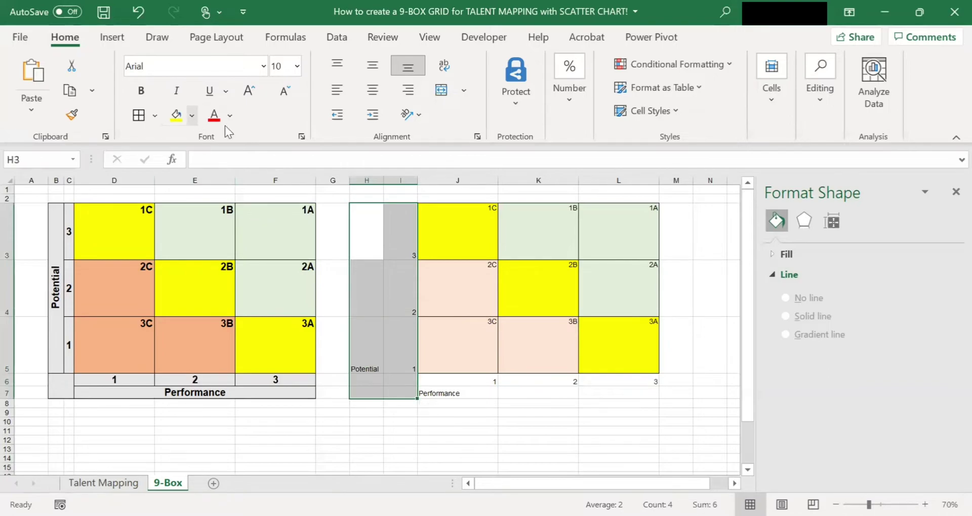
click(192, 115)
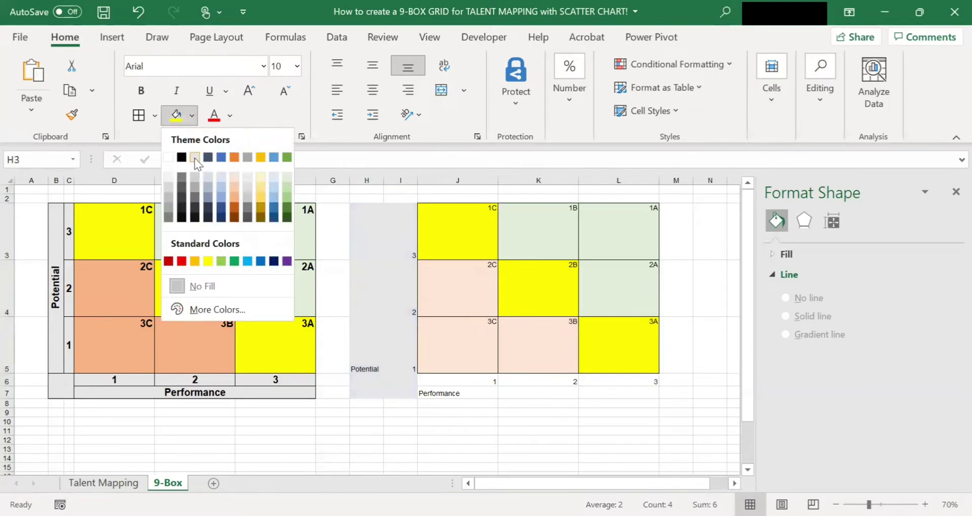
click(194, 158)
drag(468, 381, 619, 396)
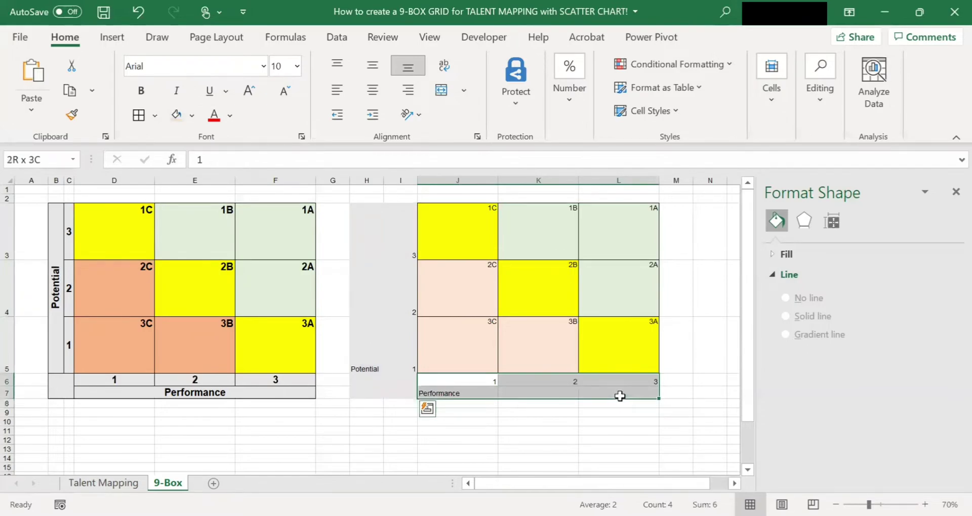
click(177, 114)
- Apply All Borders to the axis areas H3:I7 and J6:L7
drag(358, 235, 401, 394)
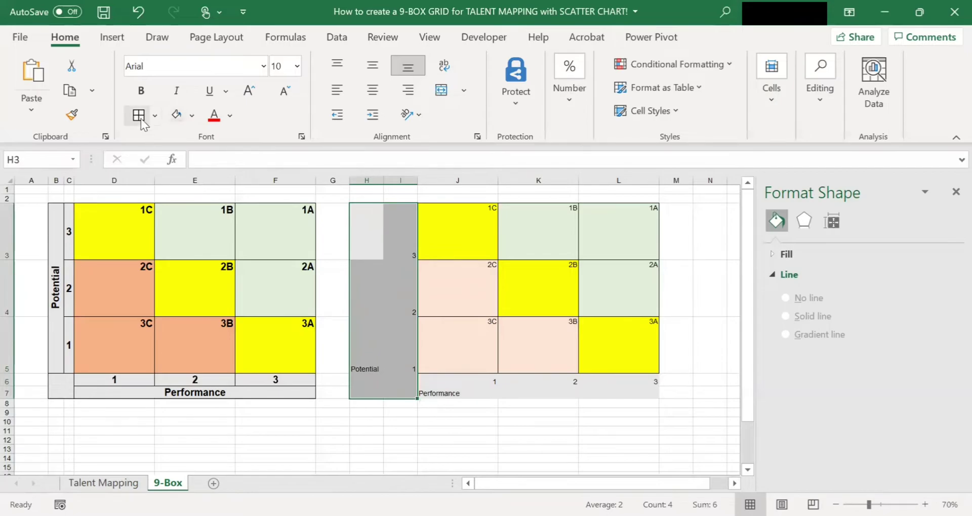
click(155, 115)
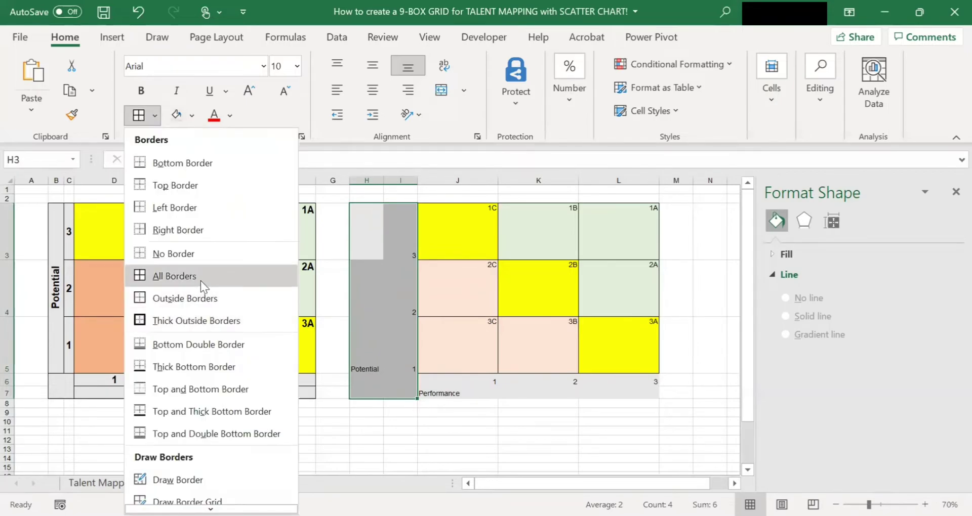
click(201, 280)
drag(470, 385, 612, 396)
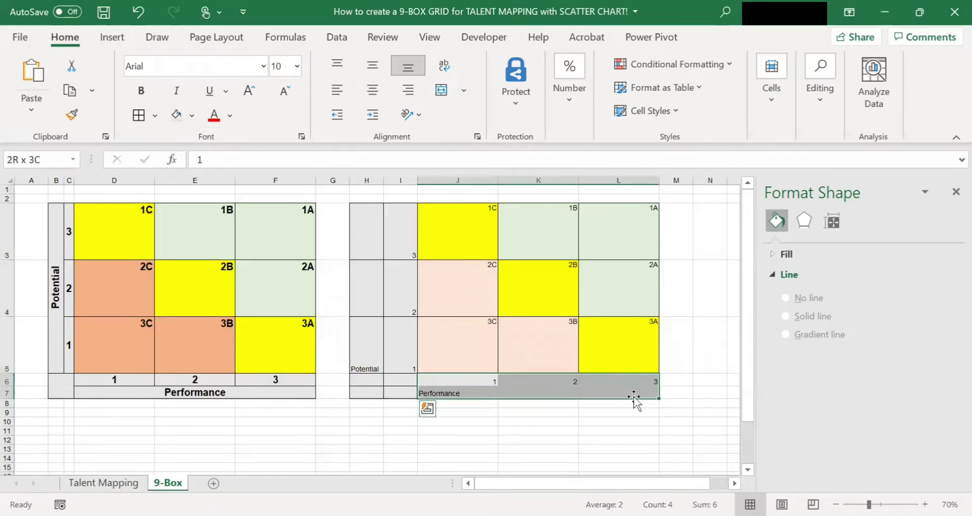
click(138, 115)
click(512, 284)
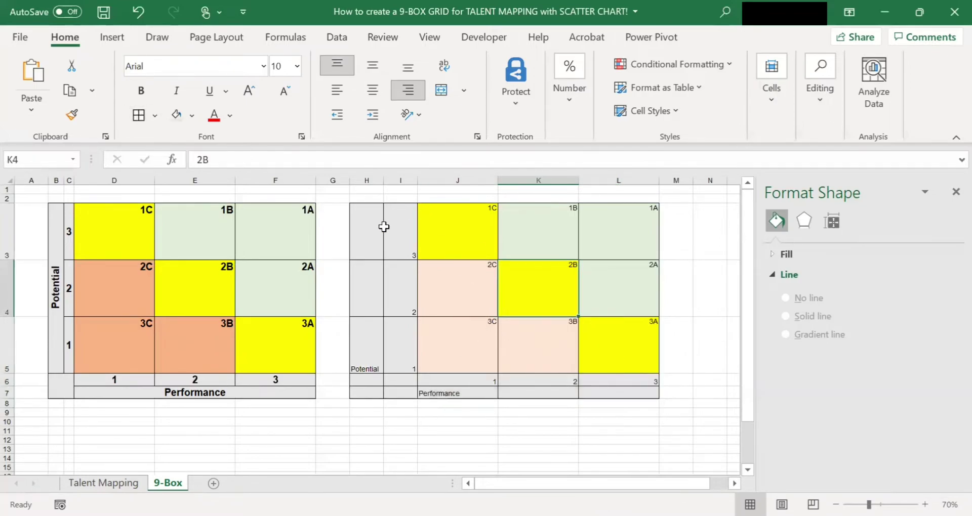
- Centre the axis labels in H3:I5 and J6:L7 both horizontally and vertically
drag(383, 227, 395, 358)
click(372, 90)
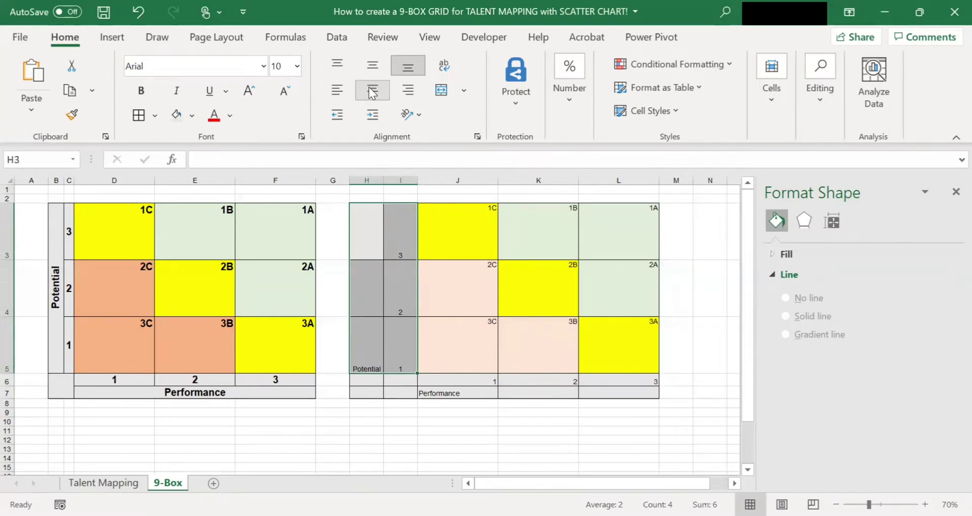
click(373, 65)
click(497, 381)
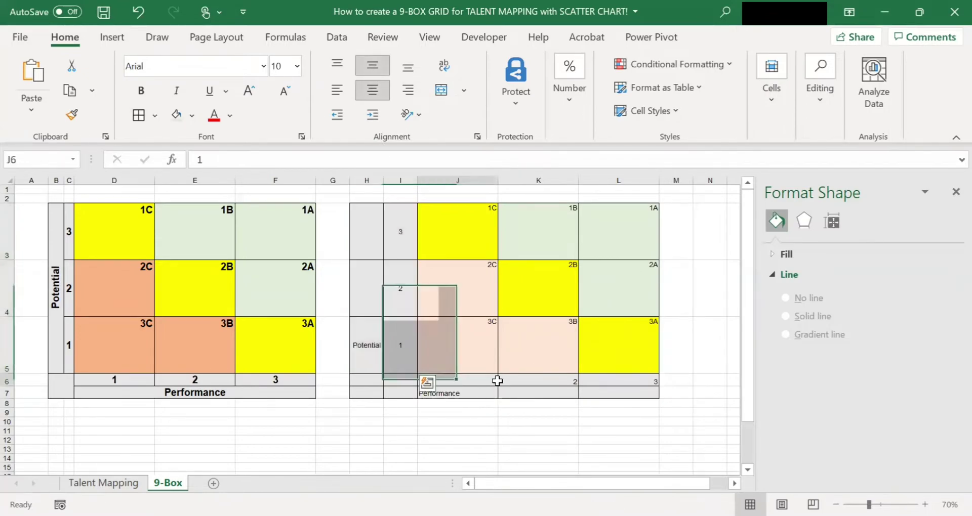
drag(497, 381, 623, 390)
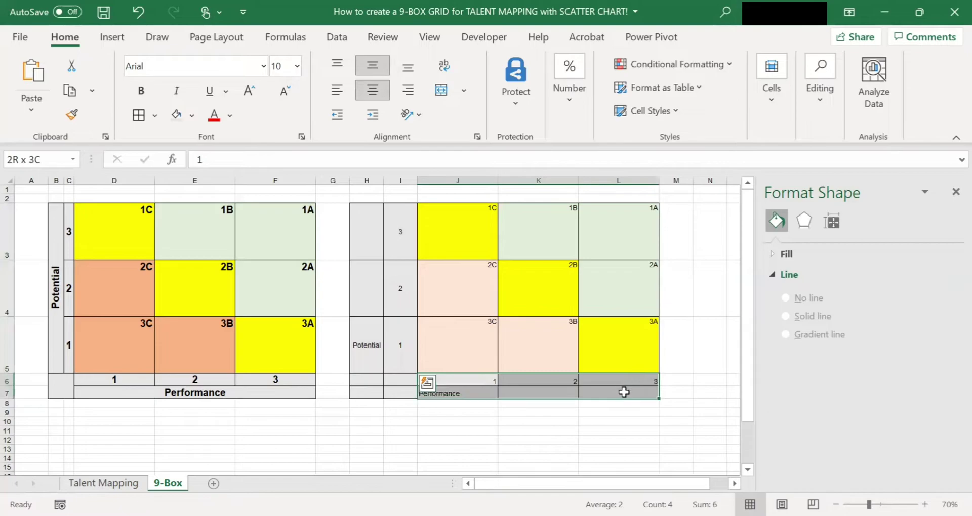
click(373, 68)
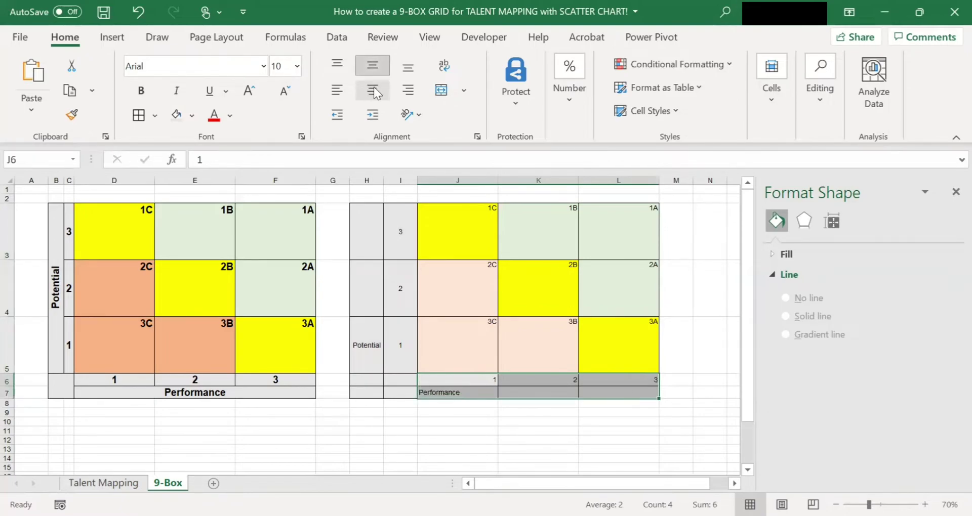
click(373, 86)
click(475, 249)
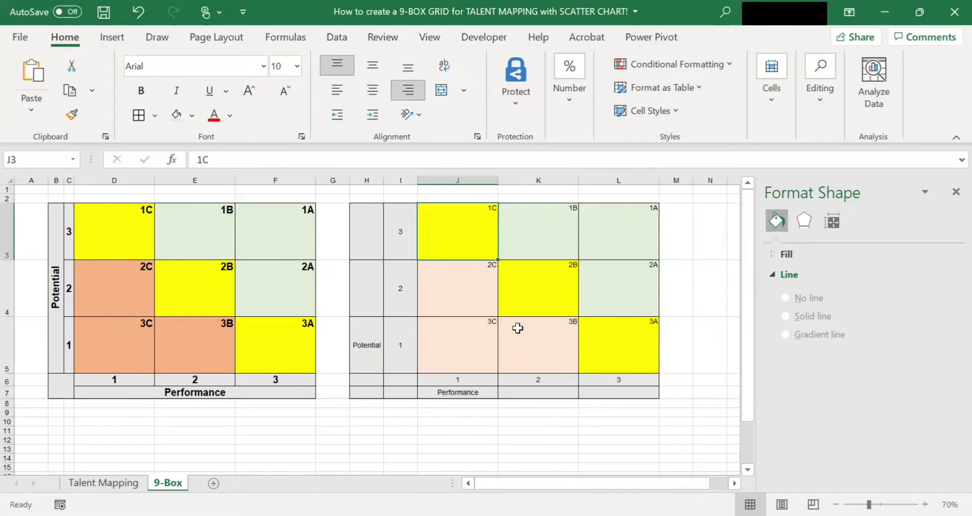
- Merge and centre the Performance title across J7:L7 and the Potential title across H3:H5
drag(441, 397, 593, 395)
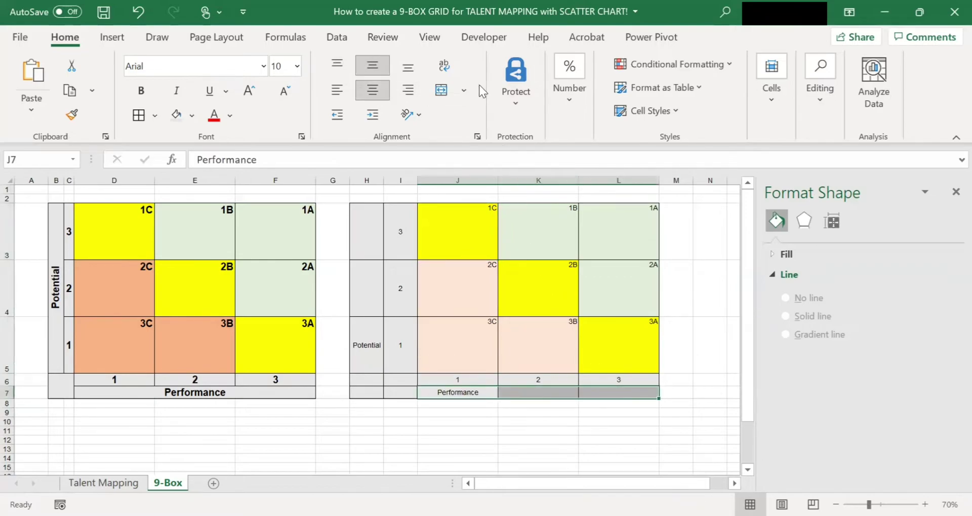
click(438, 91)
click(538, 431)
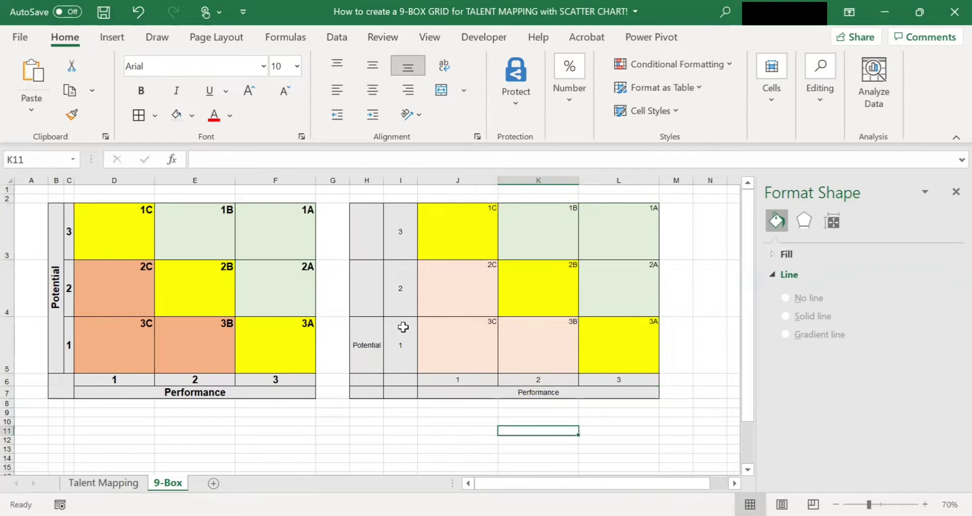
drag(352, 358, 360, 237)
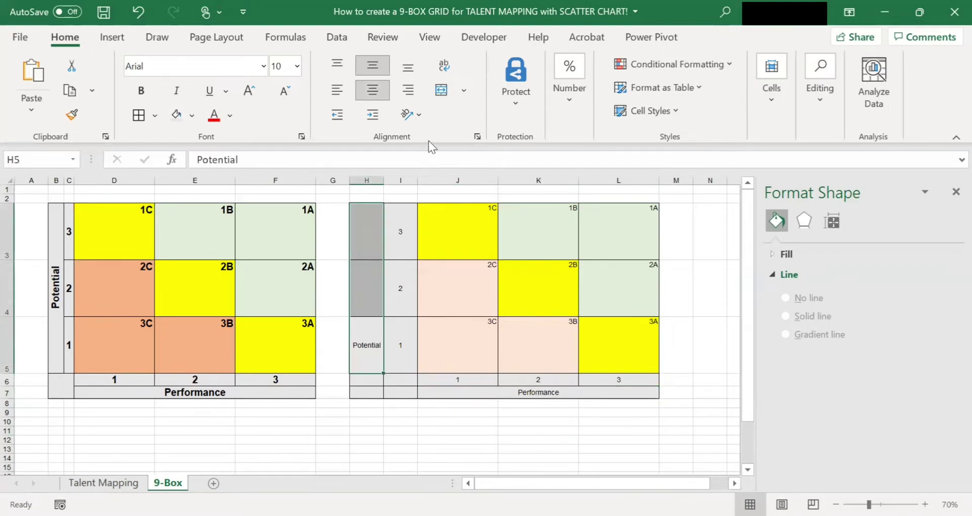
click(437, 96)
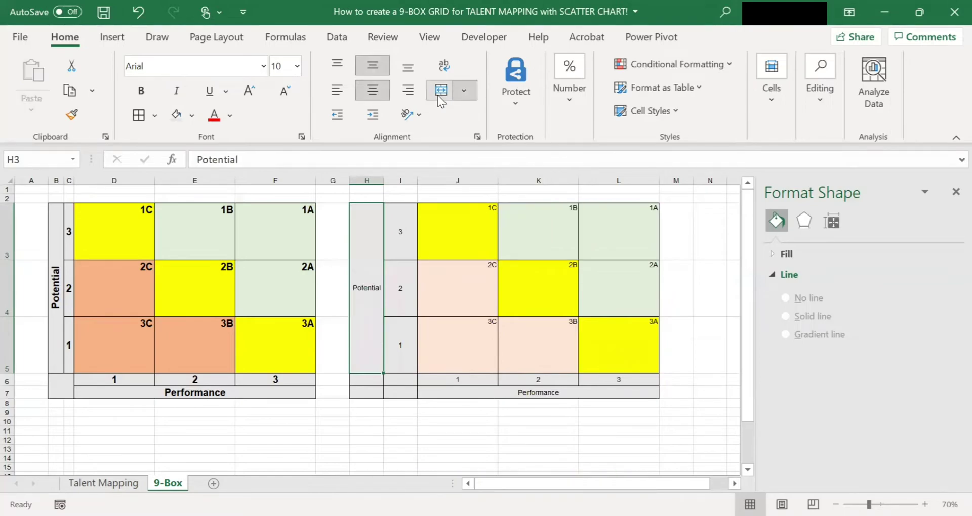
click(550, 422)
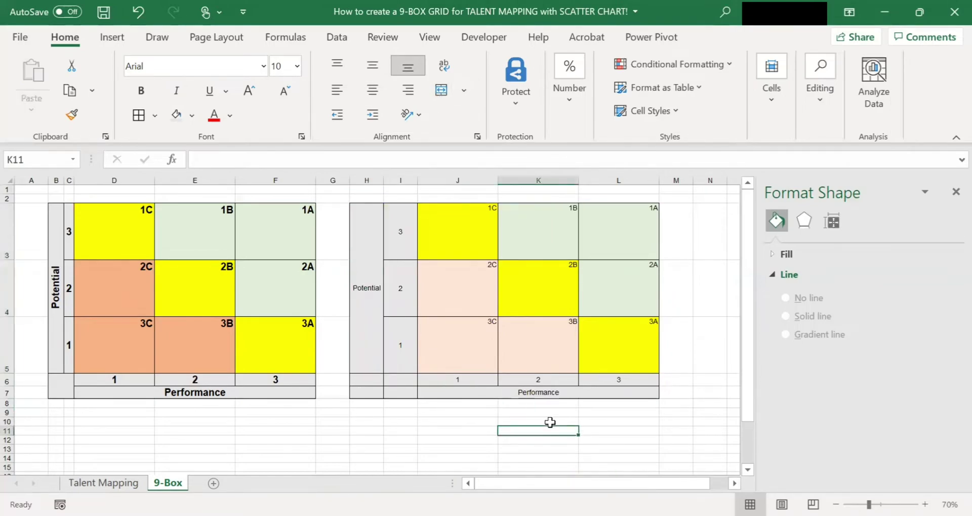
- Rotate the Potential title in merged cell H3:H5 so its text reads upward
click(342, 282)
click(379, 287)
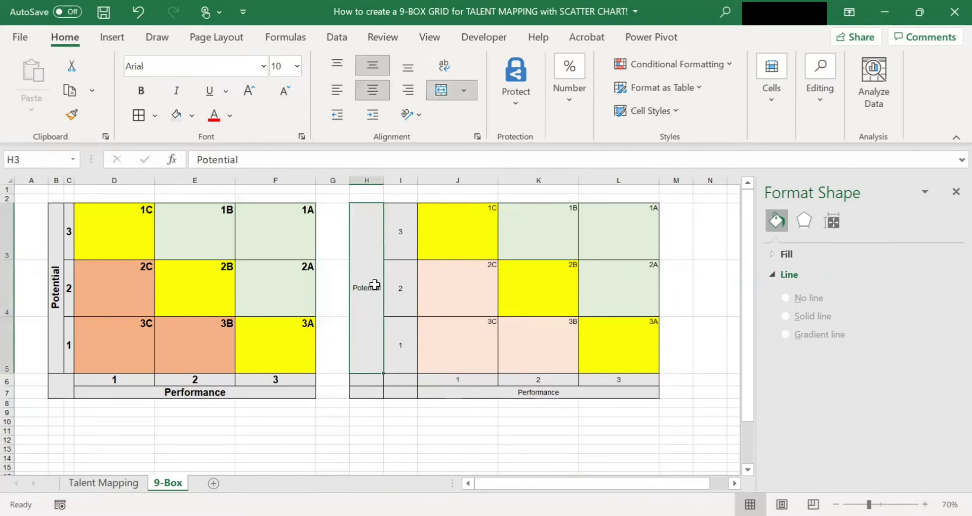
click(420, 116)
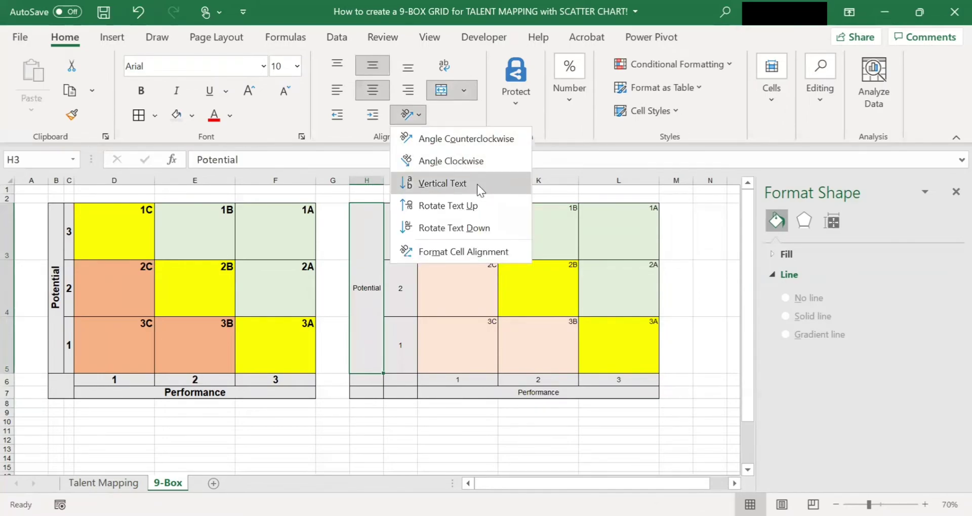
click(481, 210)
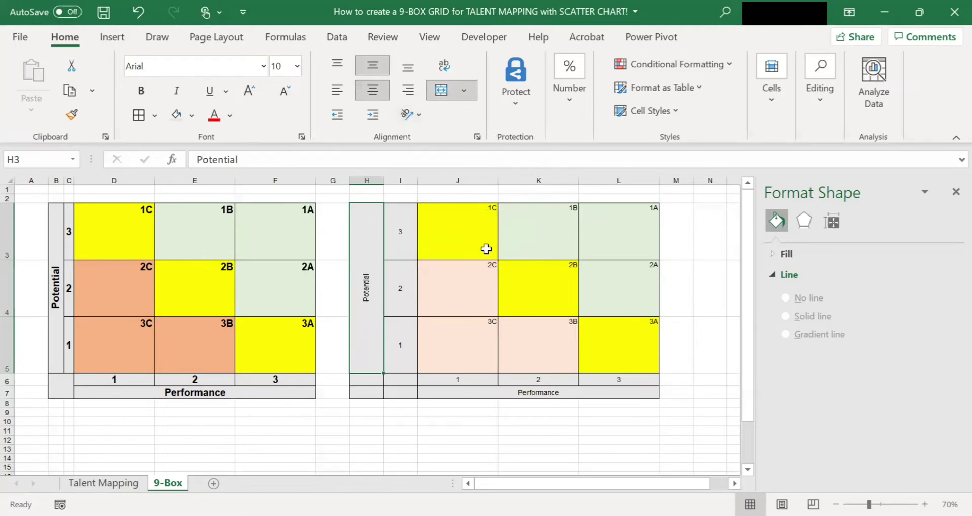
click(614, 352)
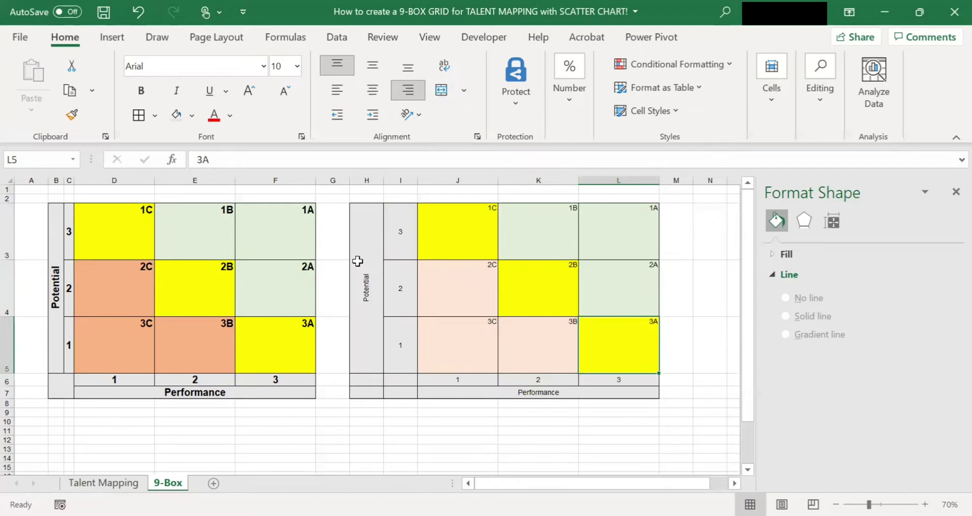
- Make all text in the grid H3:L7 bold with font size 14
drag(375, 217, 613, 385)
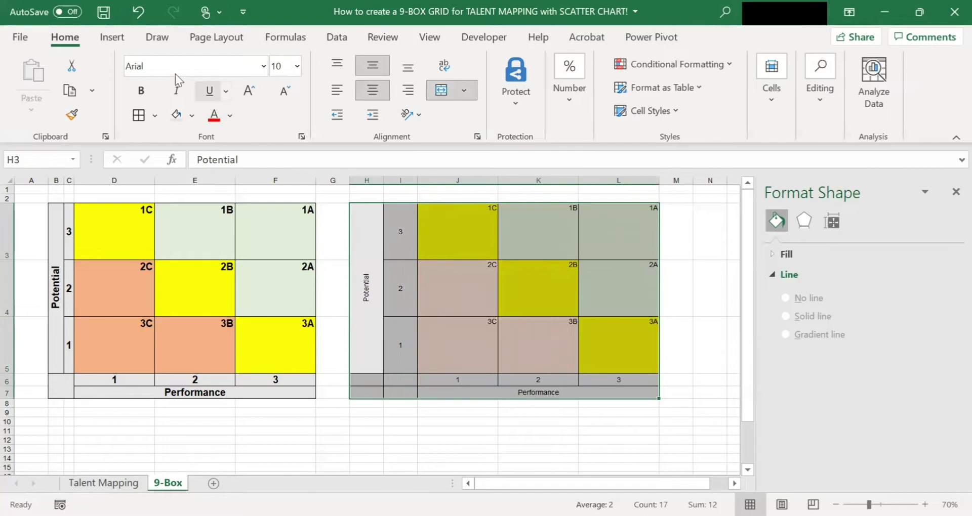
click(141, 91)
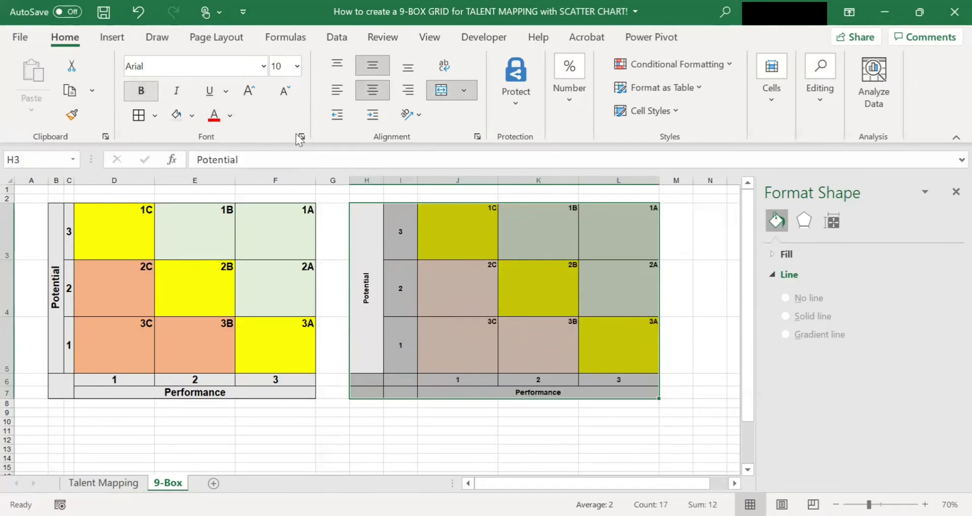
click(297, 65)
click(285, 182)
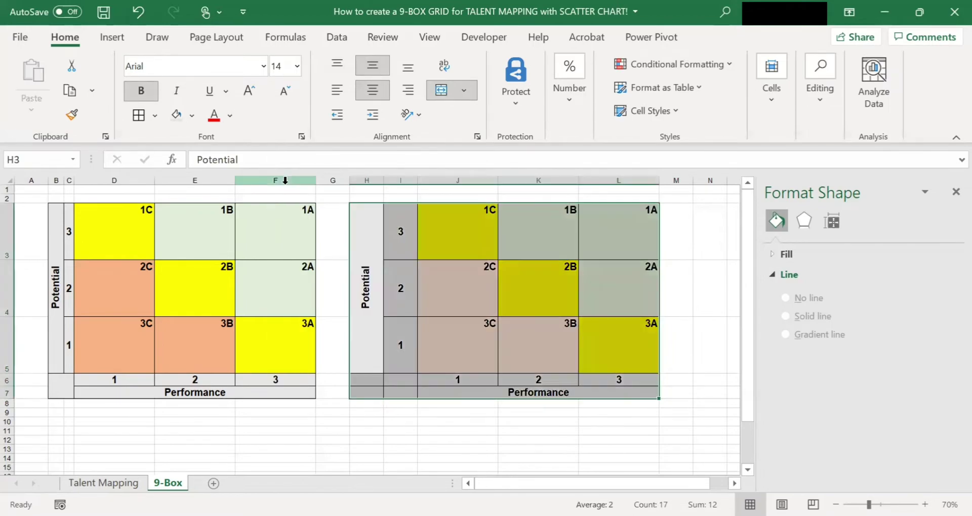
click(526, 289)
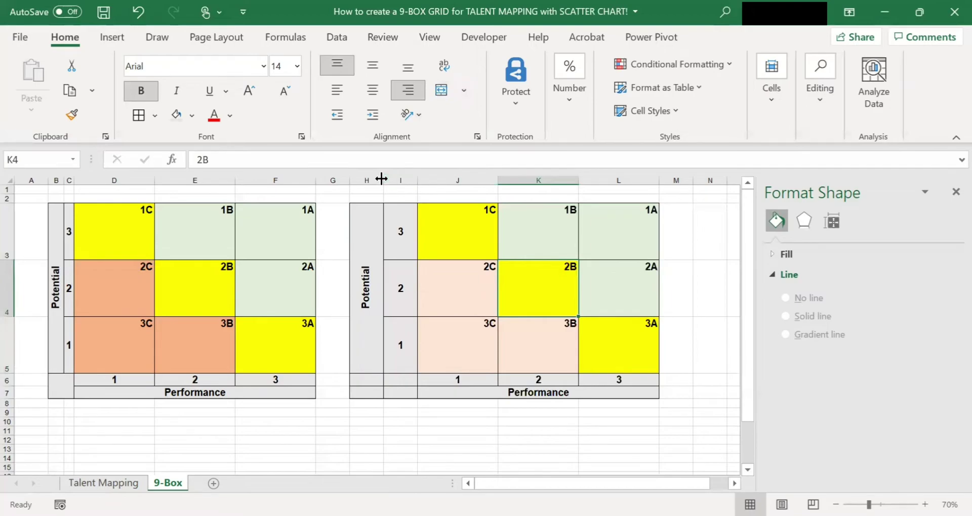
- Narrow columns H and I to match the slim axis columns B and C of the reference grid
mouse_move(381, 179)
mouse_down()
mouse_move(370, 178)
mouse_move(381, 181)
mouse_up()
click(463, 252)
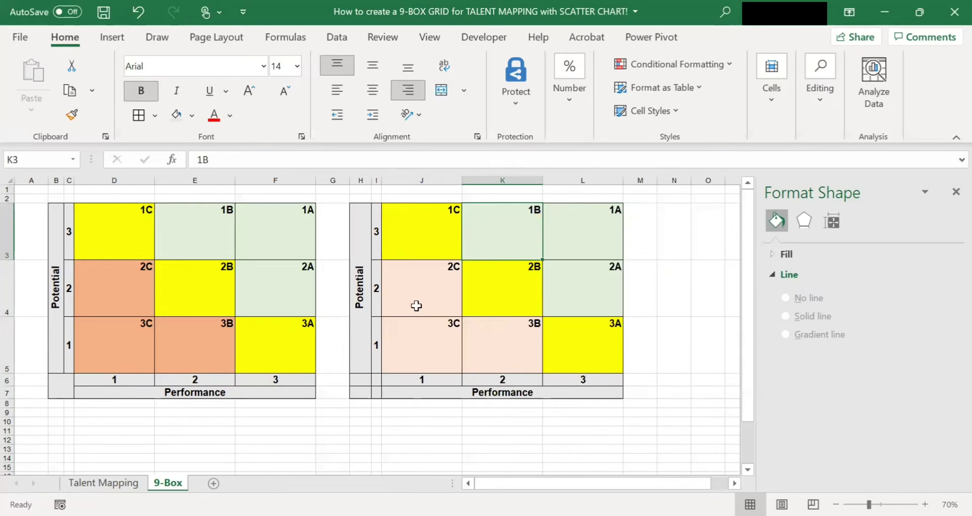
key(Down)
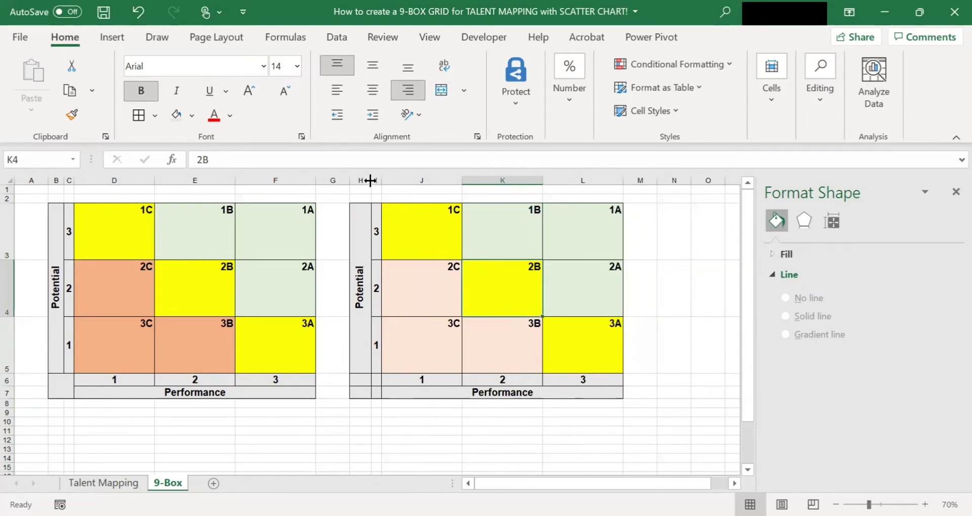
drag(368, 180, 367, 180)
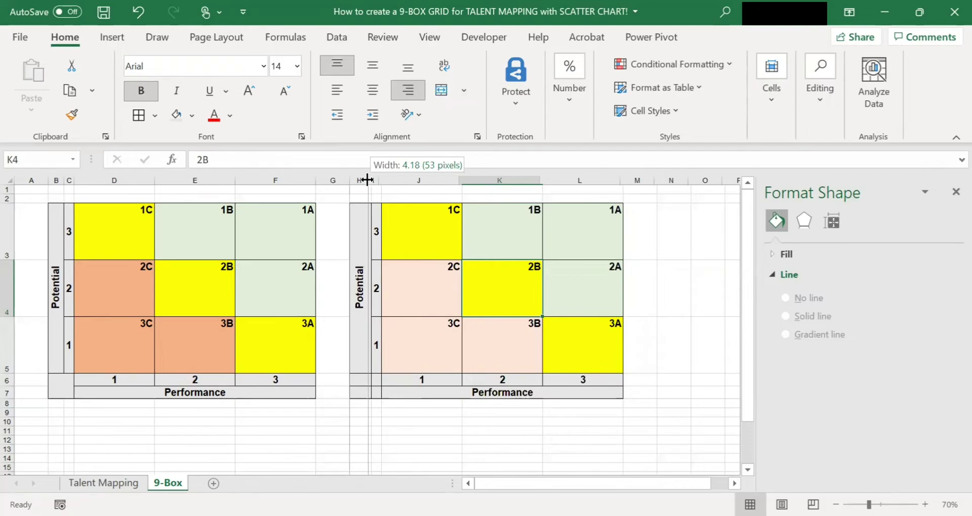
click(60, 273)
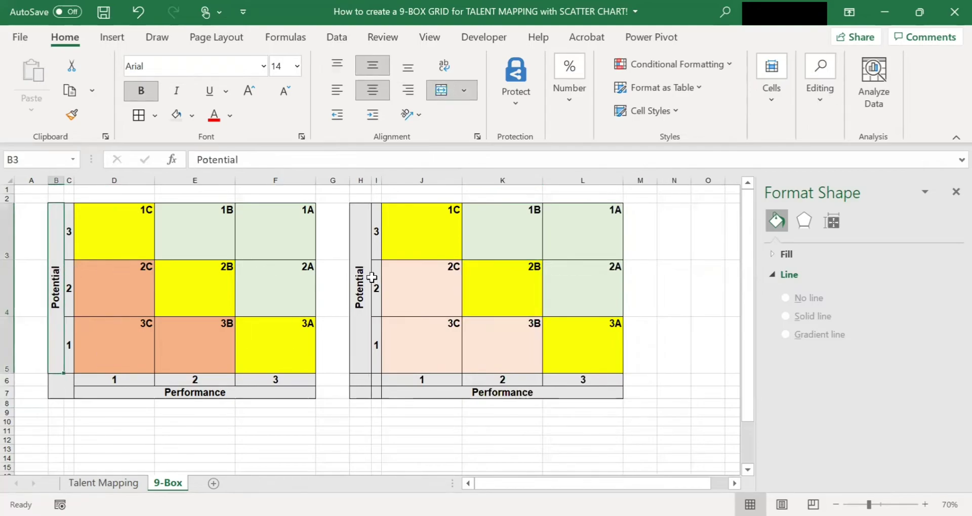
click(360, 302)
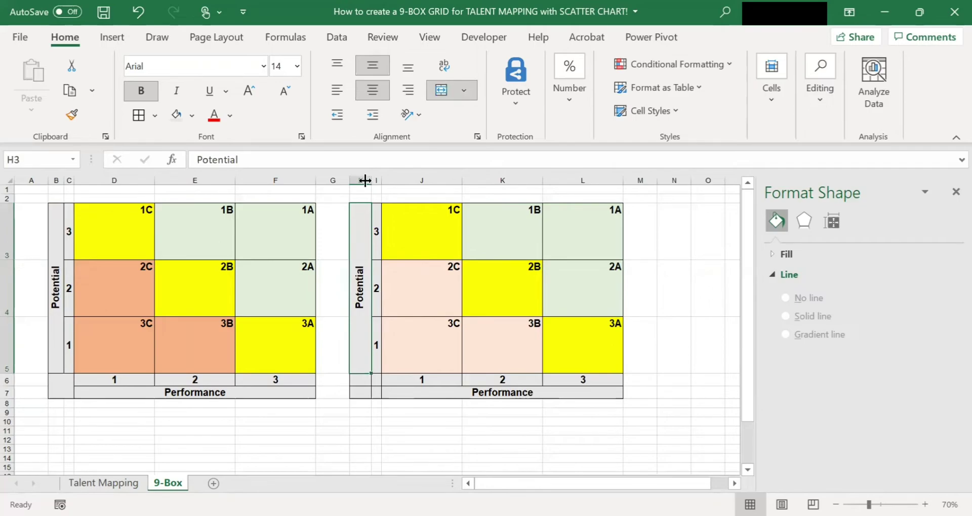
drag(364, 180, 365, 181)
click(358, 180)
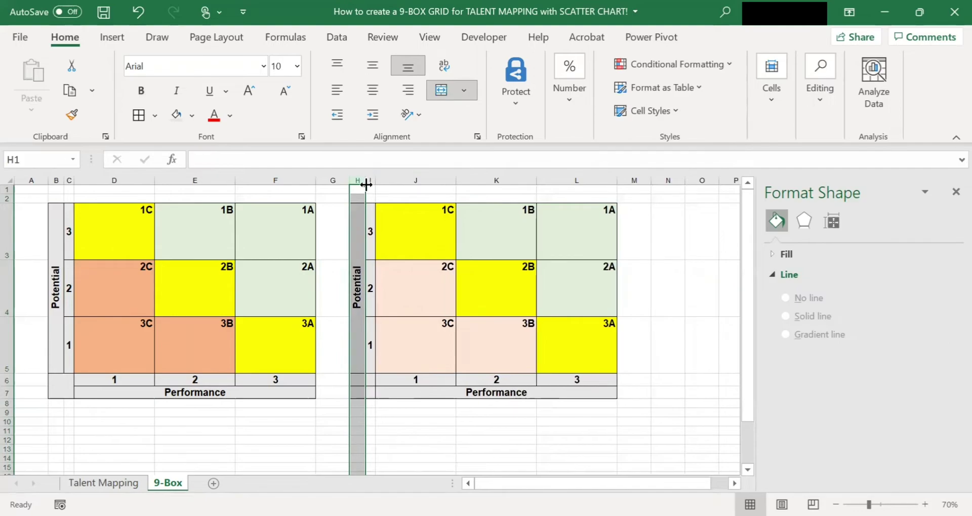
click(508, 346)
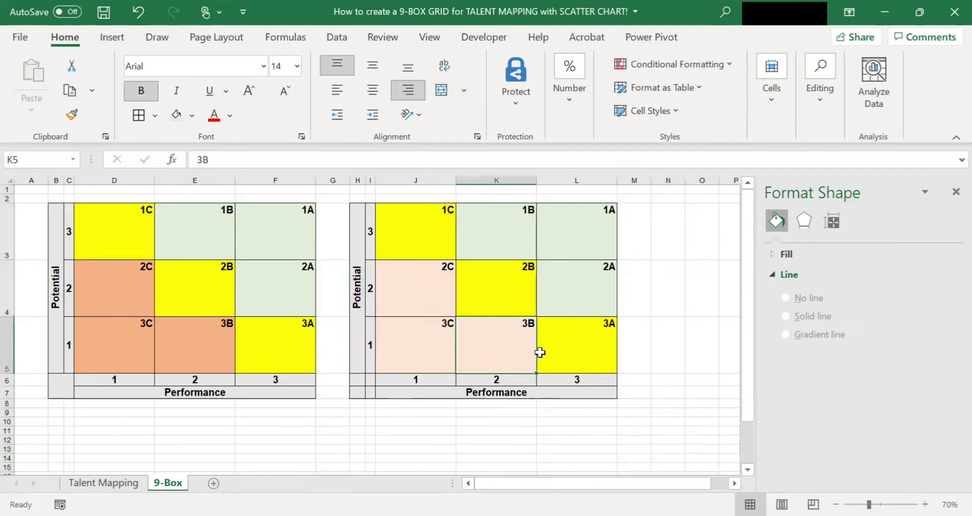
- Copy the finished grid H3:L7 and go to the Talent Mapping sheet
click(360, 234)
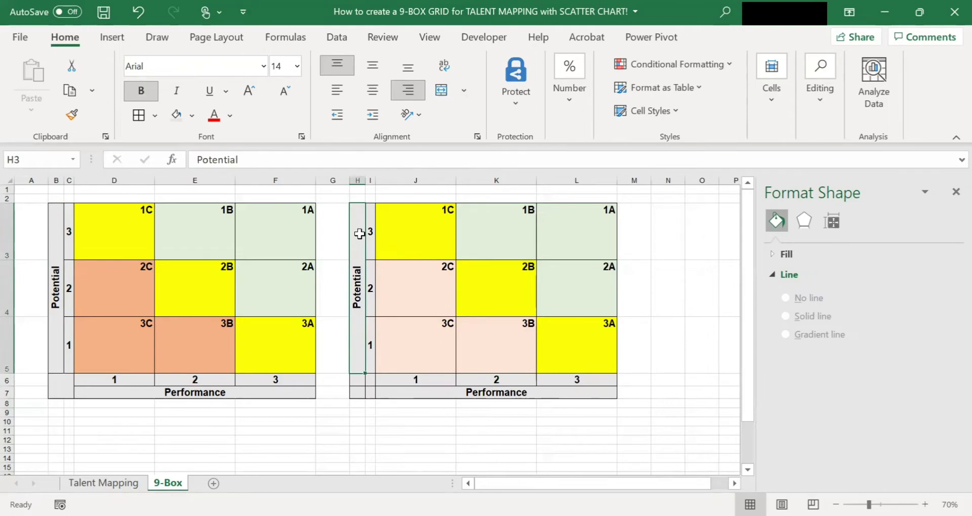
mouse_move(359, 234)
mouse_down()
mouse_move(492, 302)
mouse_move(563, 366)
mouse_move(576, 393)
mouse_up()
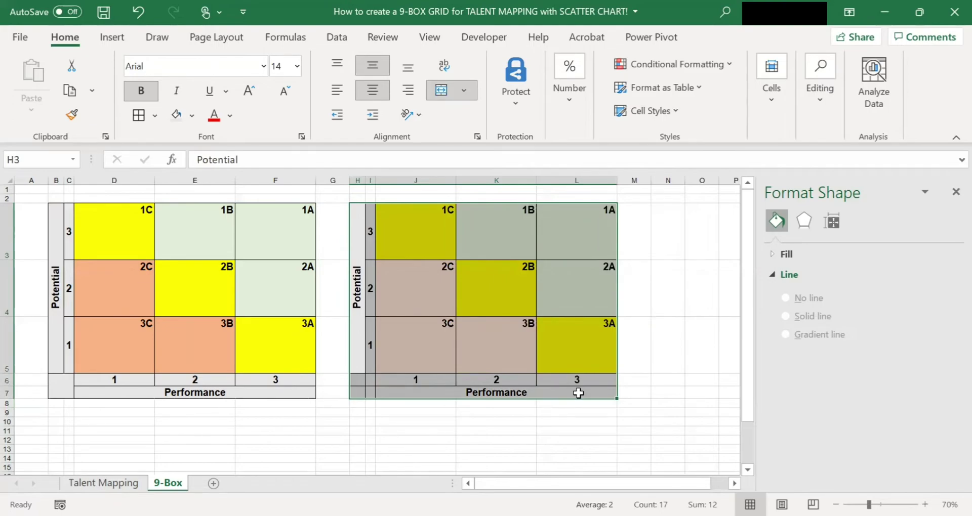
key(ctrl+c)
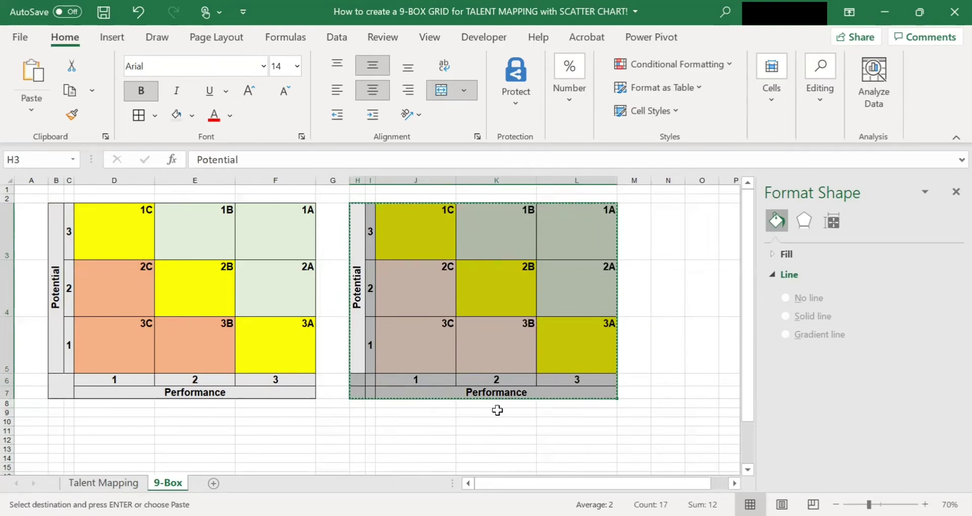
click(129, 485)
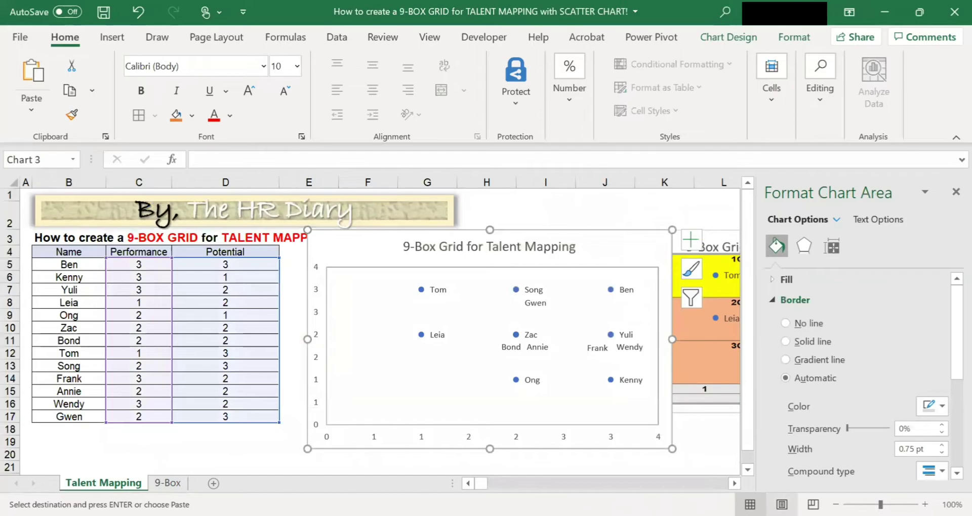
- Fill the plain scatter chart's plot area with the copied grid, using a picture fill taken from the clipboard
click(686, 397)
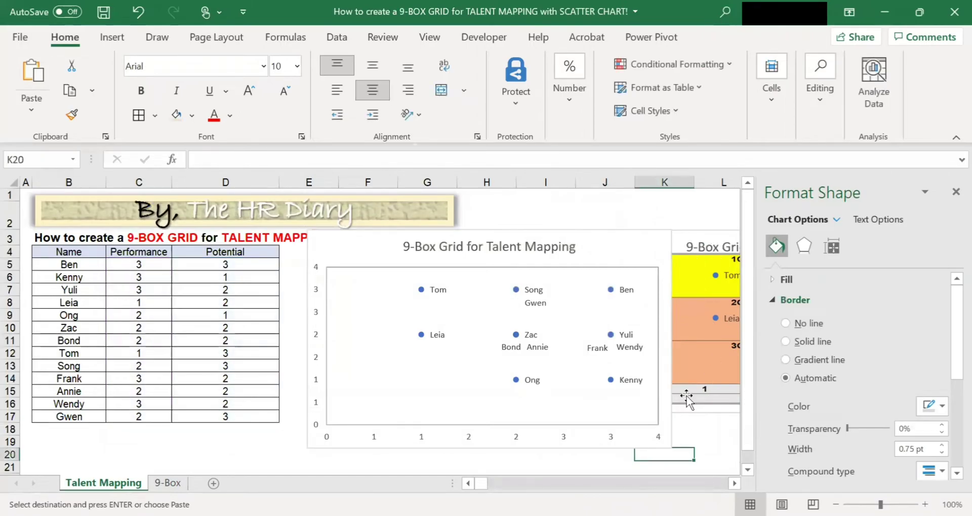
click(710, 234)
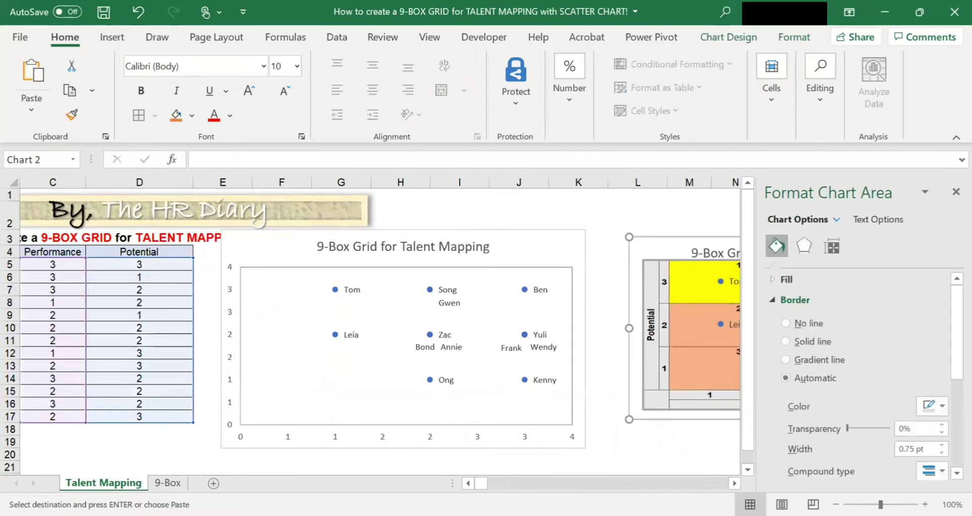
click(515, 204)
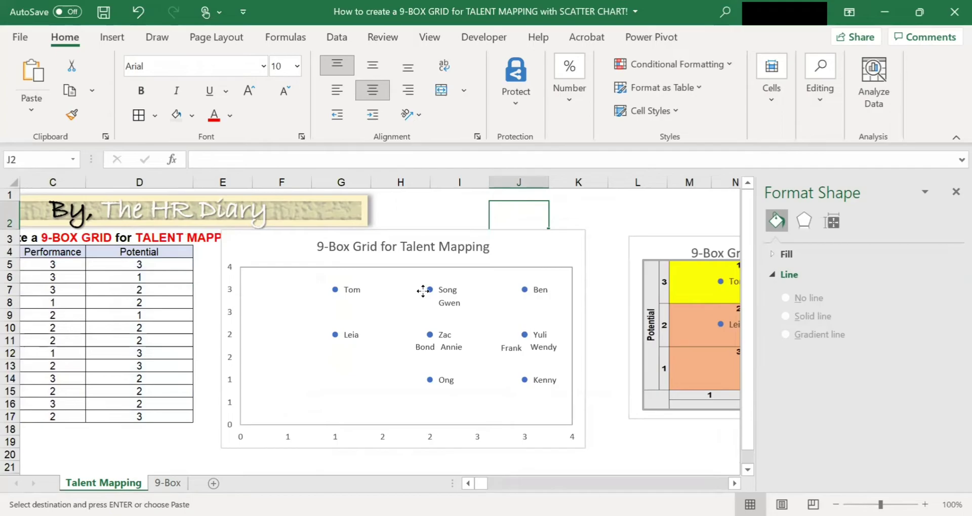
click(423, 291)
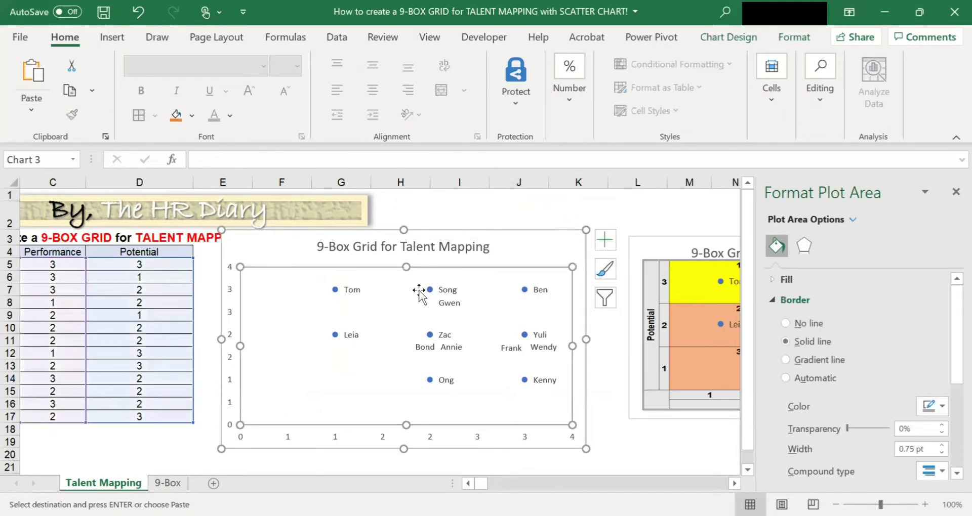
click(330, 37)
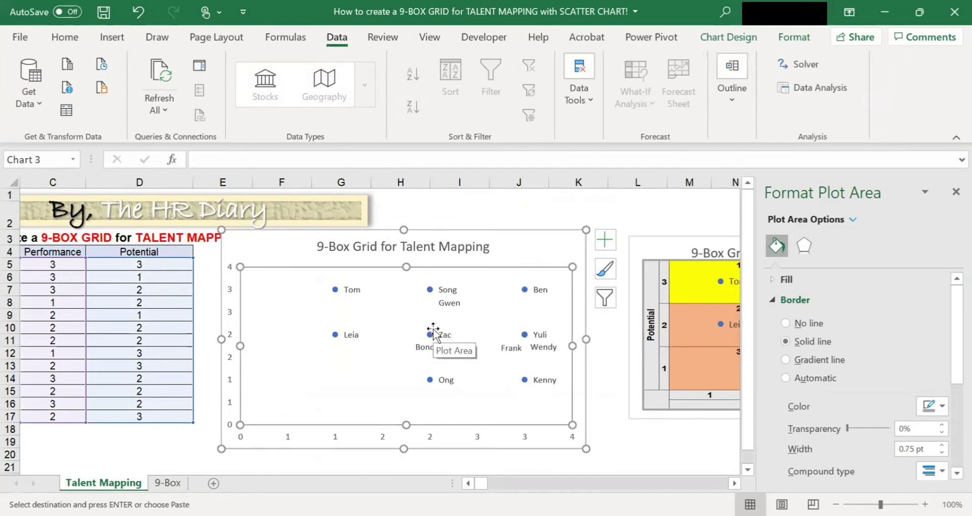
right_click(390, 312)
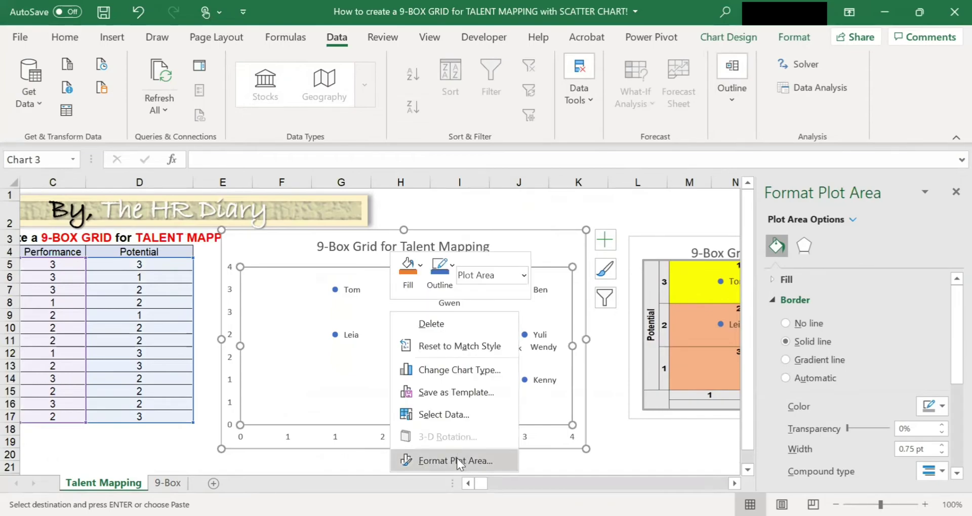
click(457, 460)
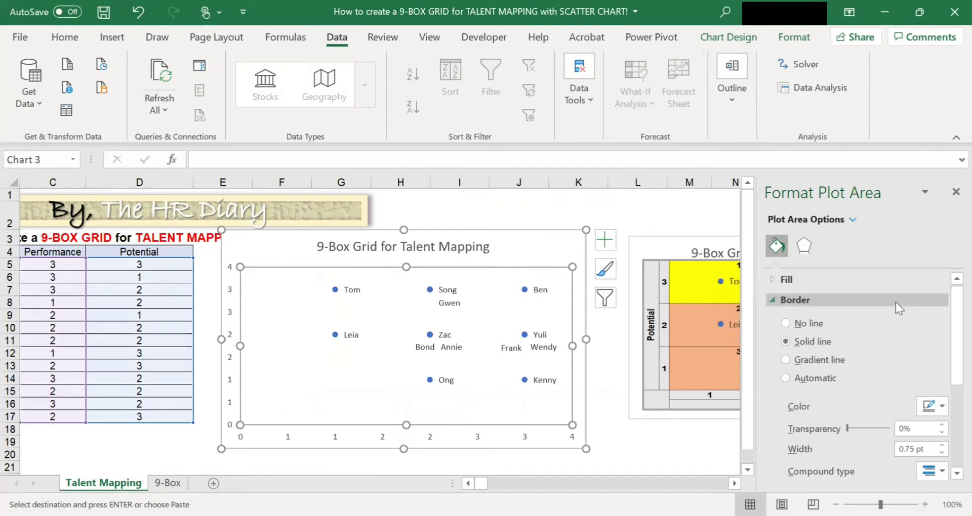
click(771, 281)
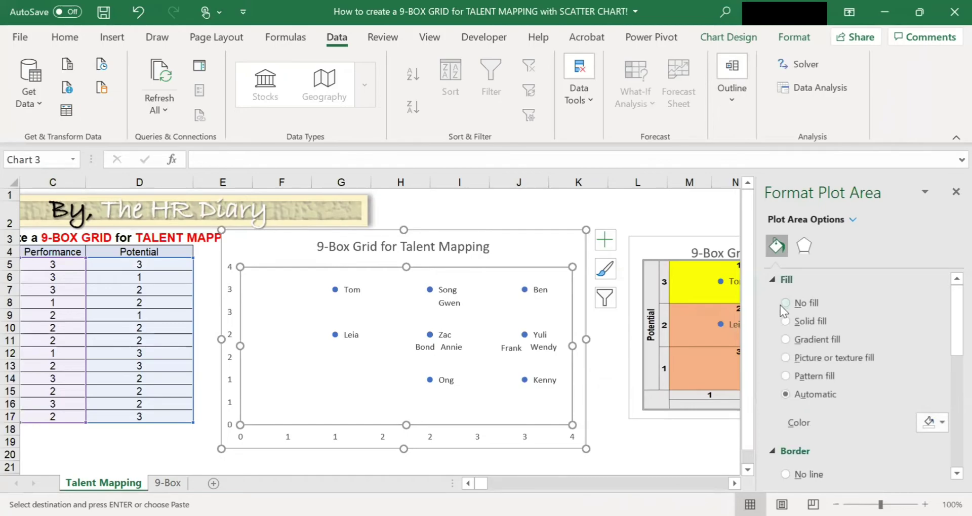
click(791, 359)
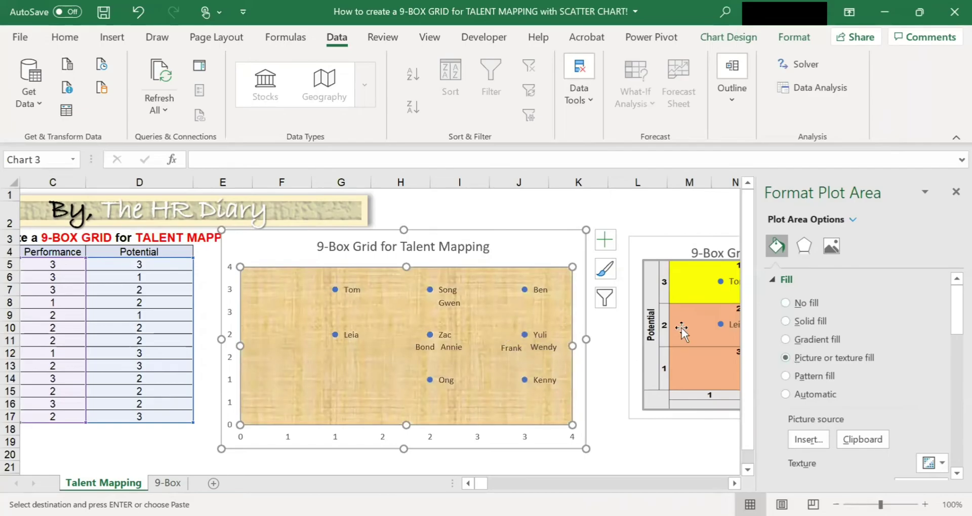
scroll(849, 339, down, 1)
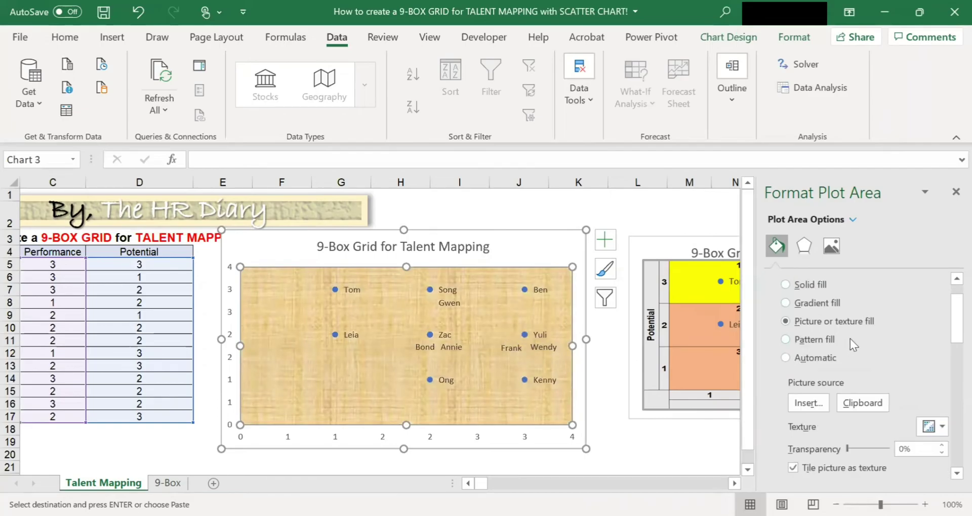
click(864, 408)
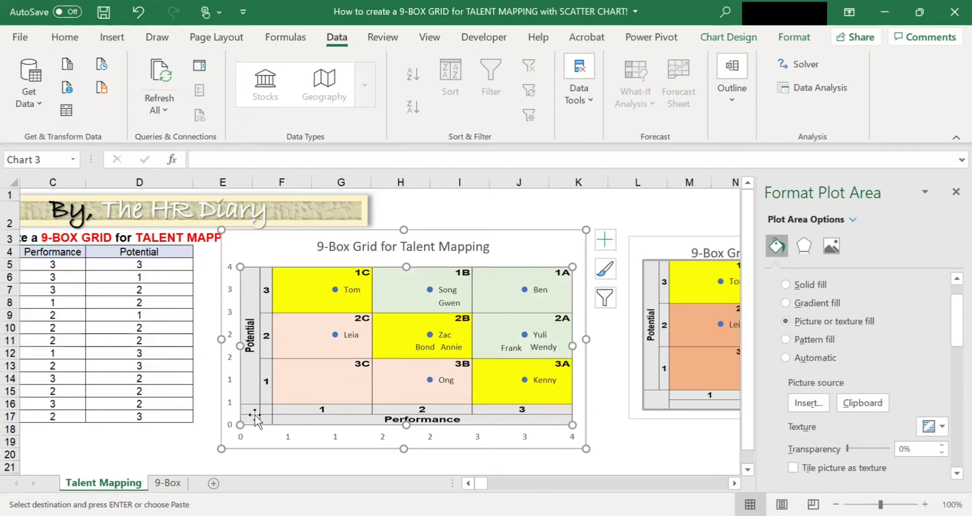
- Hide the axes of the scatter chart with the grid background
click(604, 236)
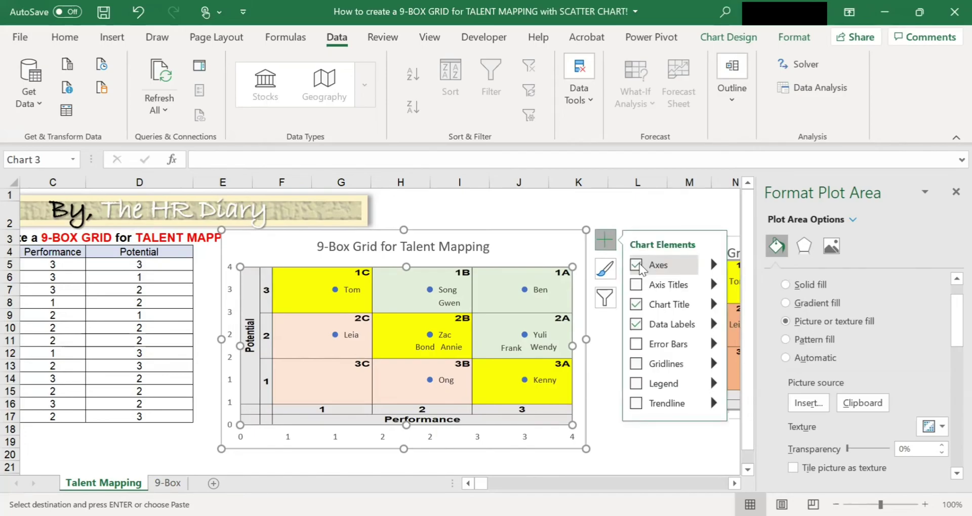
click(636, 264)
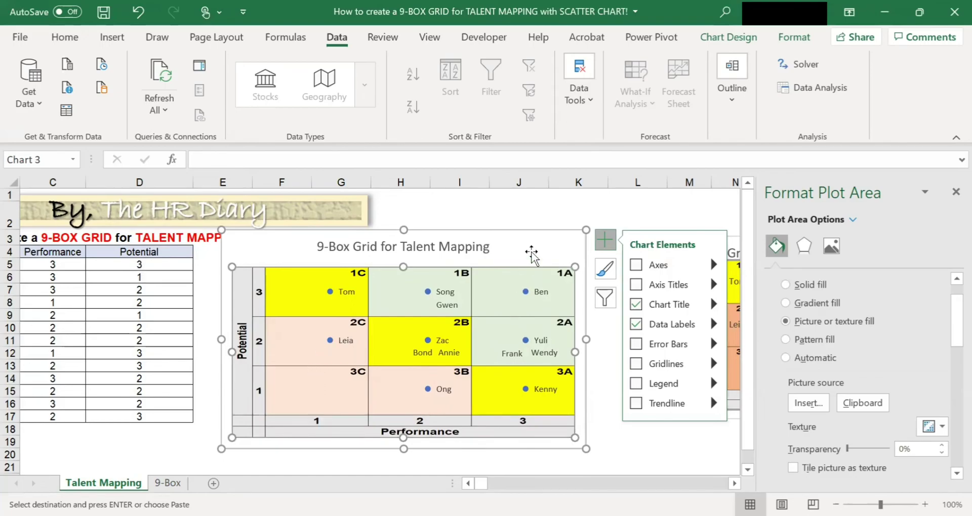
click(534, 202)
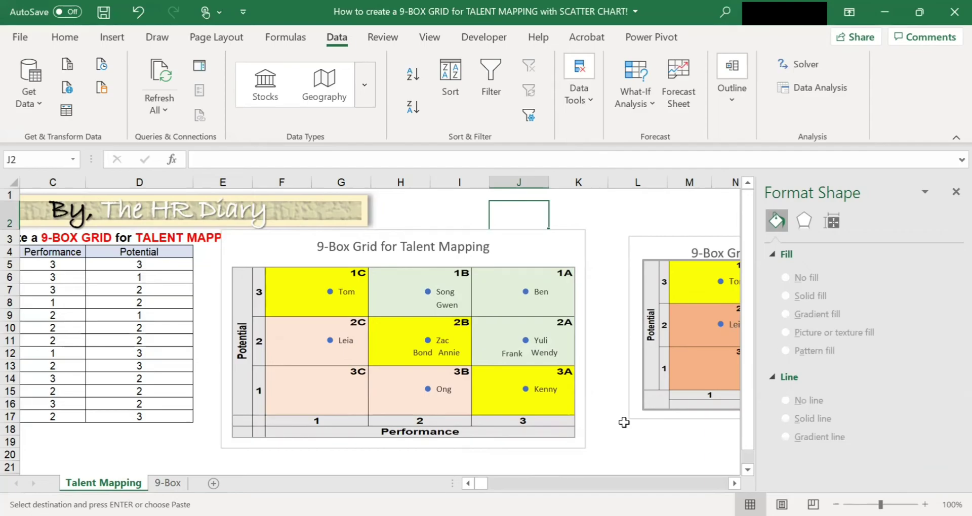
- Compare the first employees' Performance and Potential scores in the table with their positions in the 9-box chart
drag(71, 451, 23, 429)
key(Right)
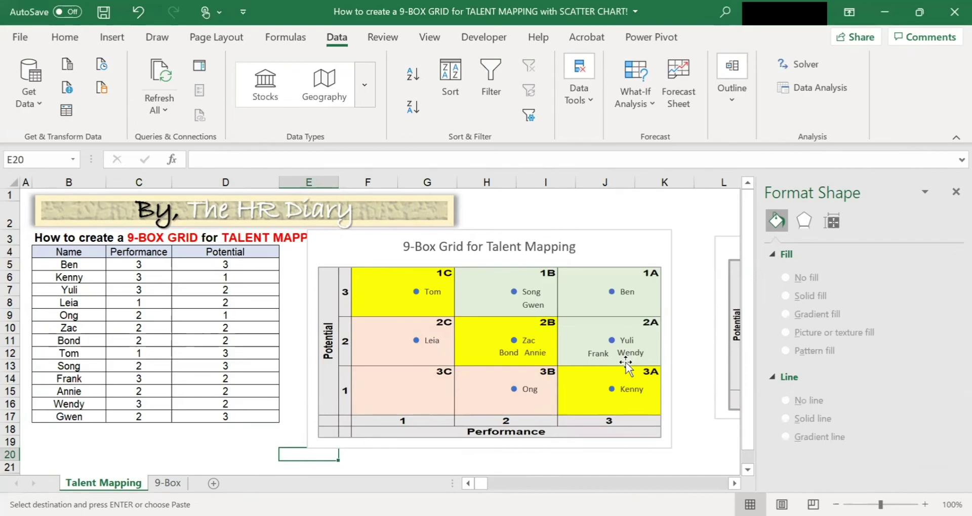
click(97, 264)
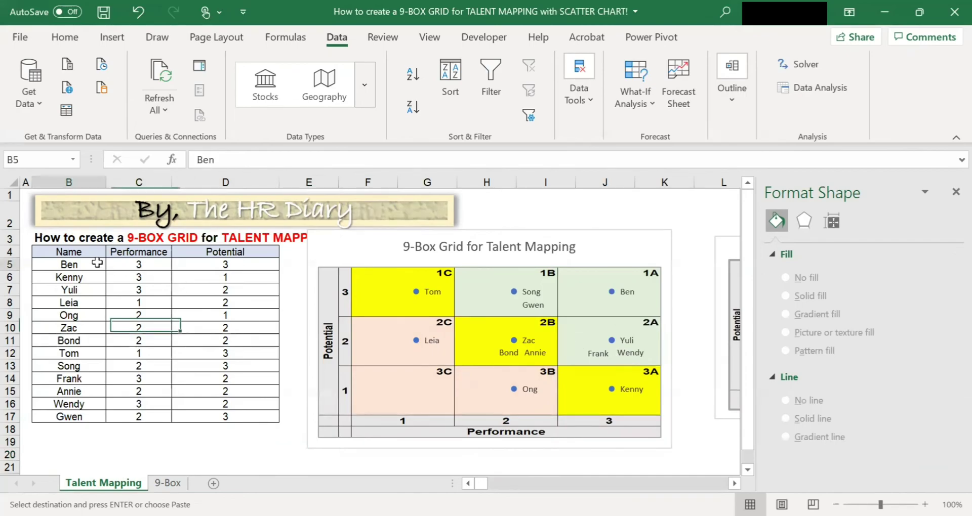
click(150, 267)
click(227, 264)
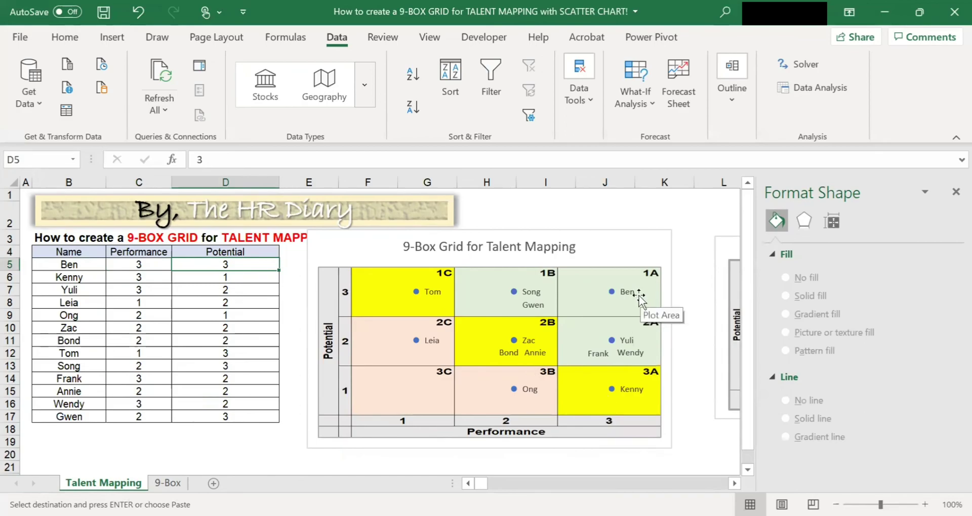
click(147, 276)
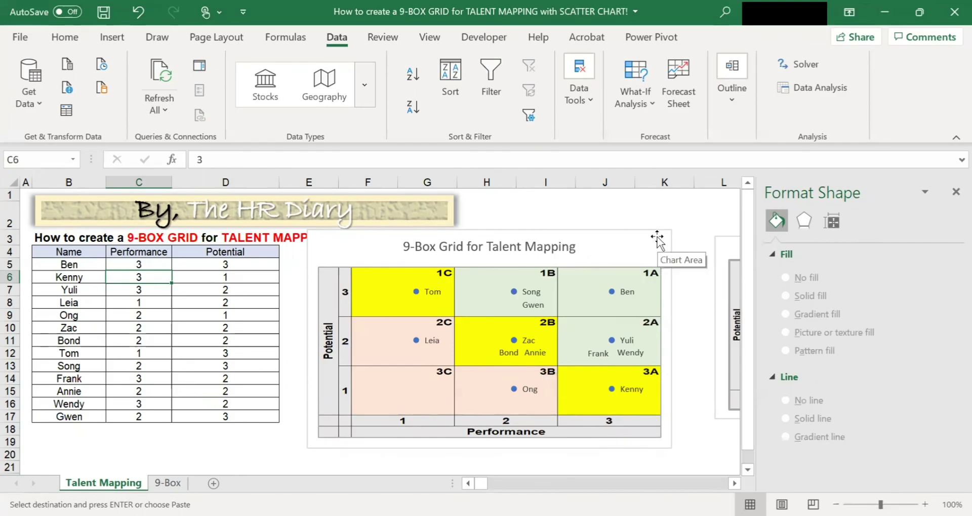
- Move the 9-box chart slightly down and left so it clears the heading in row 3
mouse_move(656, 237)
mouse_down()
mouse_move(655, 262)
mouse_move(650, 253)
mouse_up()
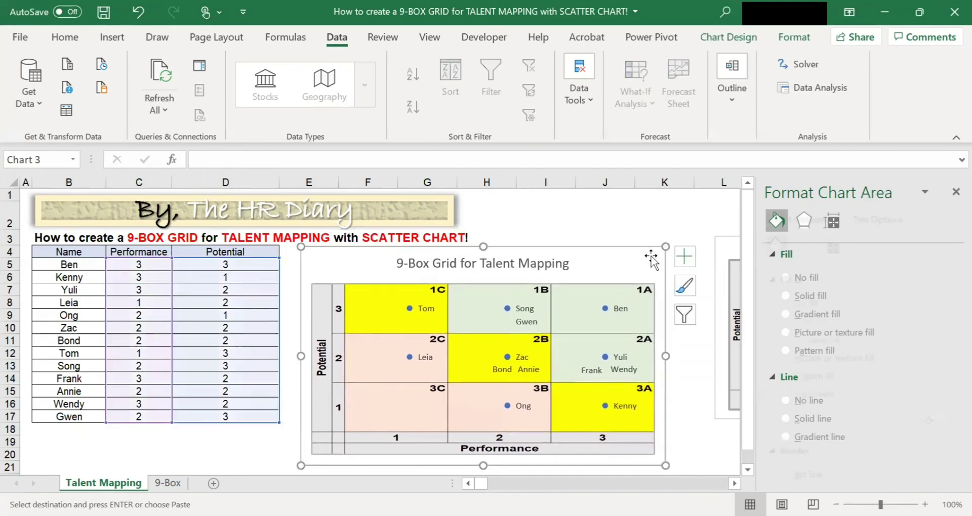